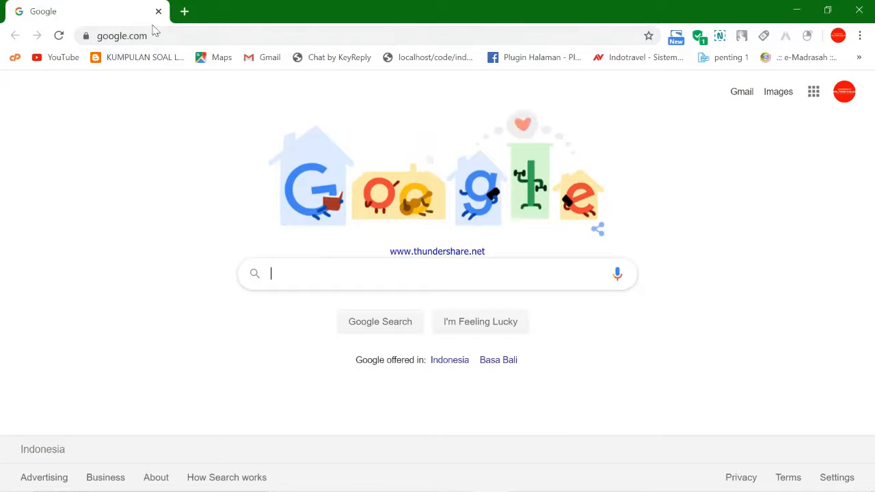
# - Go to ma.nwkaltara.or.id and open the school site's E-Learning Madrasah application
pyautogui.click(158, 35)
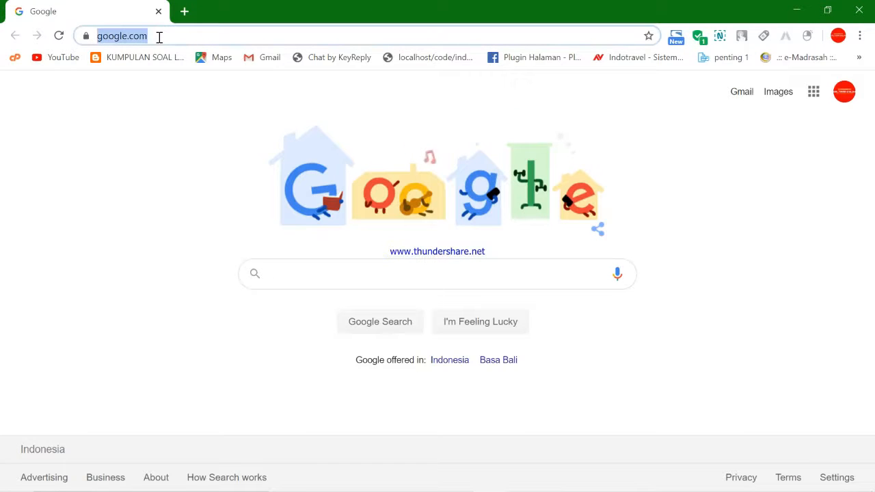
pyautogui.write('ma.nwkaltar')
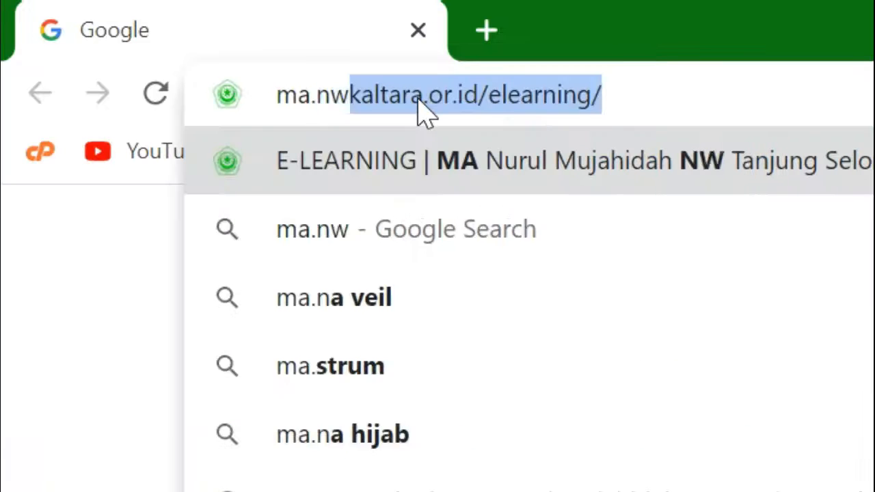
pyautogui.write('a')
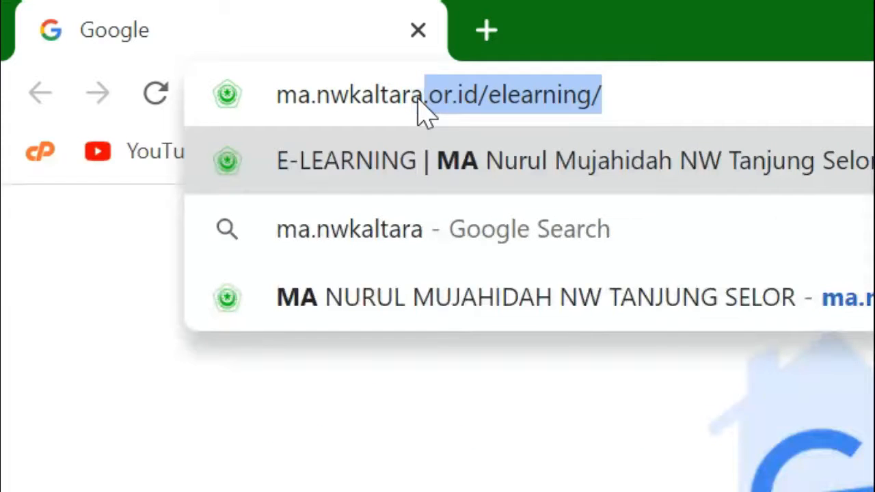
pyautogui.press('End')
pyautogui.press('BackSpace')
pyautogui.press('BackSpace')
pyautogui.press('BackSpace')
pyautogui.press('BackSpace')
pyautogui.press('BackSpace')
pyautogui.press('BackSpace')
pyautogui.press('BackSpace')
pyautogui.press('BackSpace')
pyautogui.press('BackSpace')
pyautogui.press('BackSpace')
pyautogui.press('BackSpace')
pyautogui.press('Return')
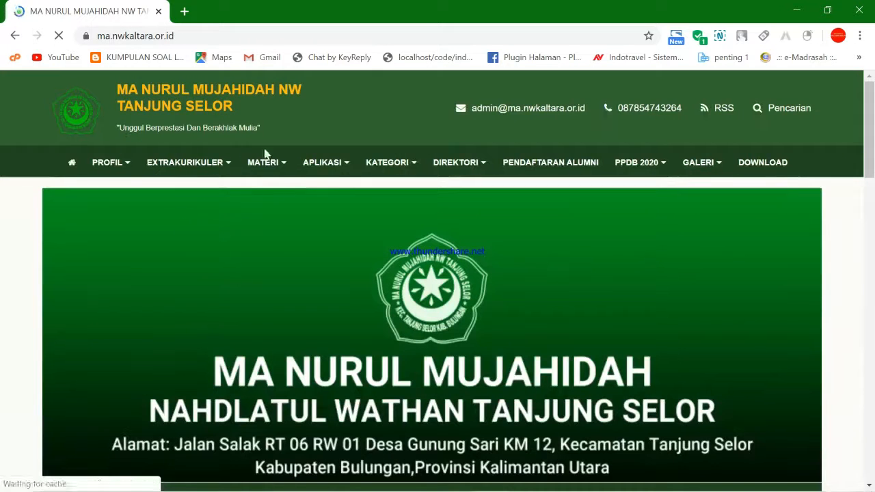
pyautogui.moveTo(340, 169)
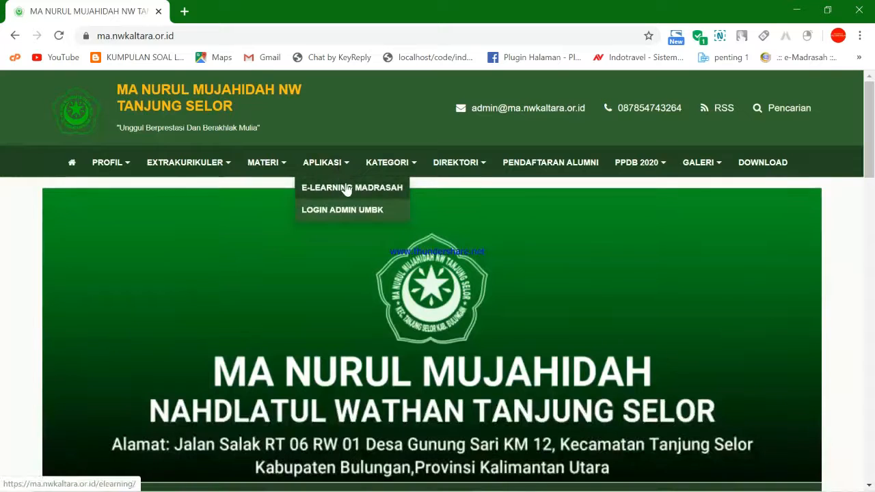
pyautogui.click(347, 188)
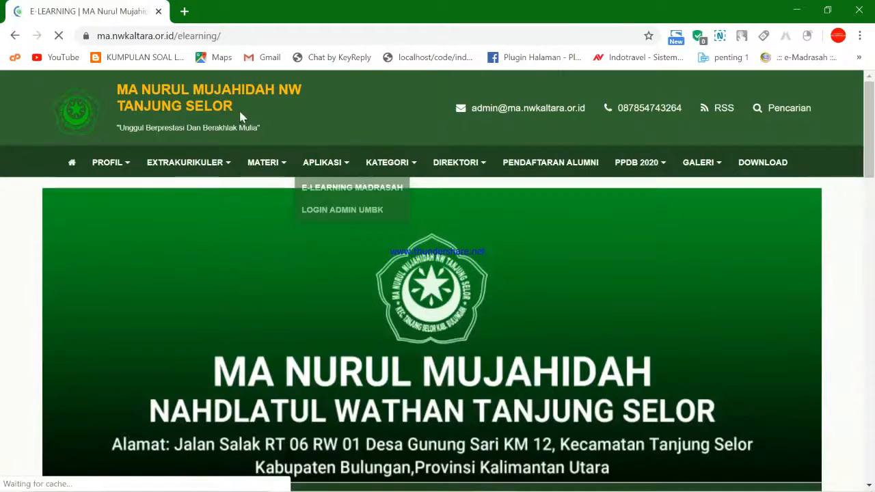
# - Examine the e-learning landing page and its access schedule for operators, teachers, homeroom teachers, students and supervisors
pyautogui.scroll(-5, 301, 215)
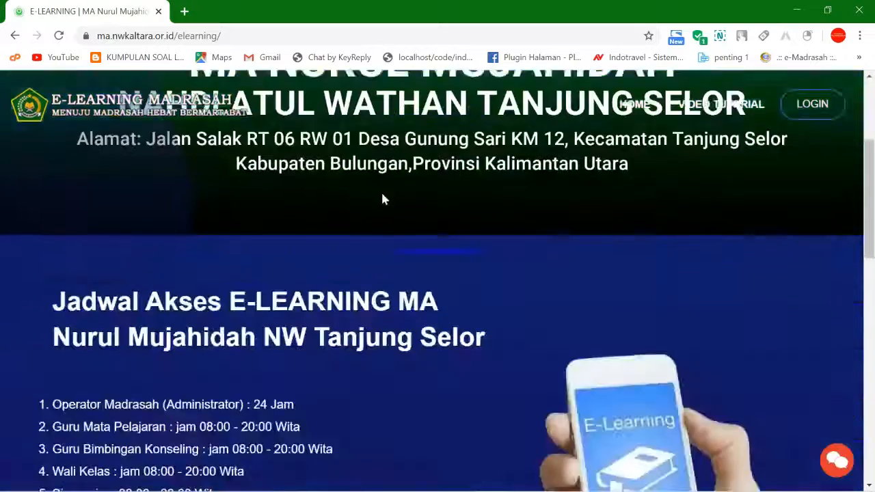
pyautogui.scroll(5, 249, 226)
pyautogui.scroll(-5, 417, 340)
pyautogui.scroll(4, 420, 340)
pyautogui.scroll(1, 480, 318)
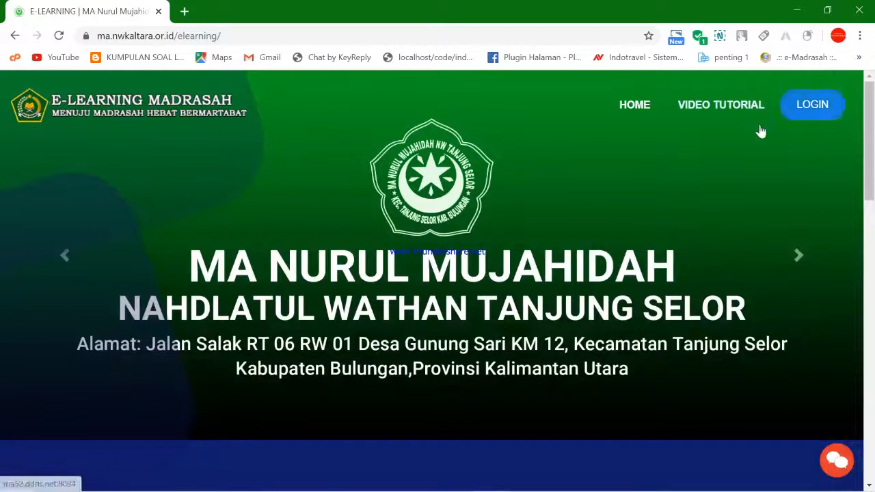
pyautogui.scroll(-2, 431, 244)
pyautogui.scroll(-2, 424, 242)
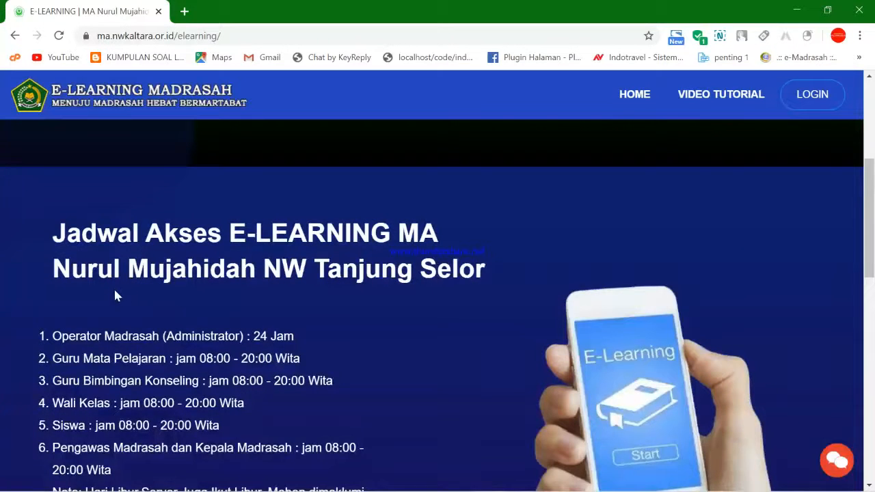
pyautogui.scroll(-1, 123, 296)
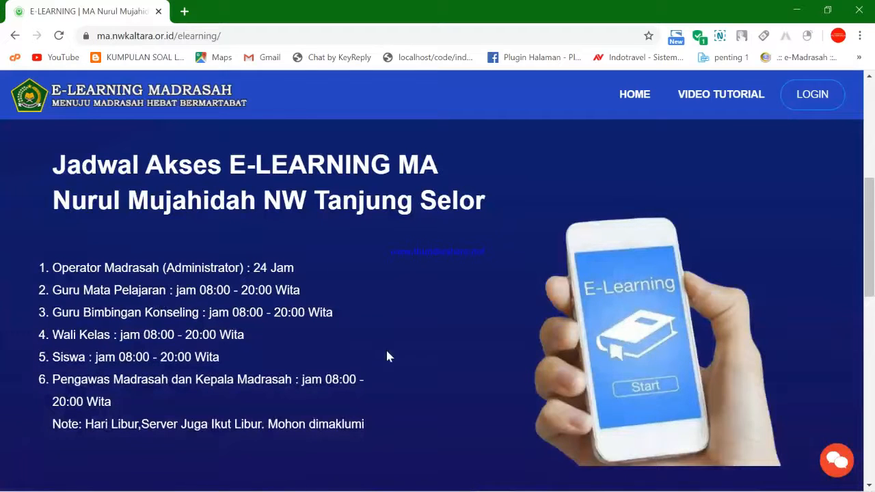
pyautogui.scroll(5, 404, 419)
pyautogui.scroll(-1, 413, 370)
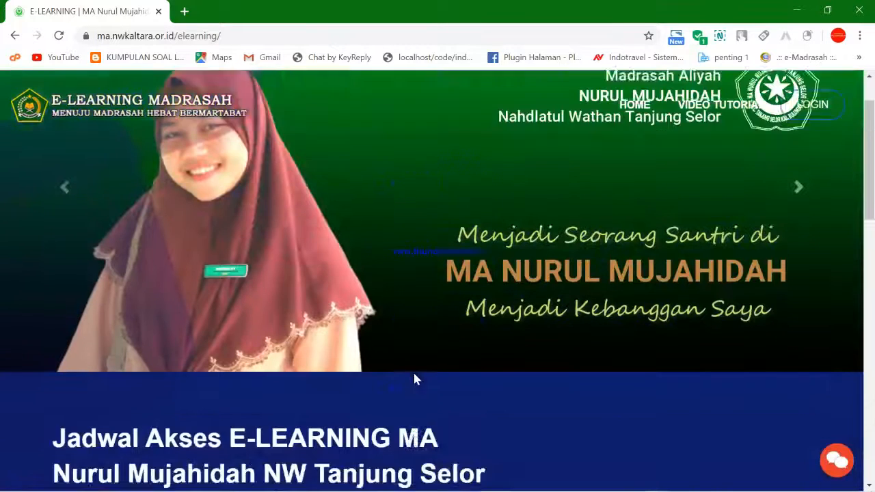
pyautogui.scroll(1, 413, 371)
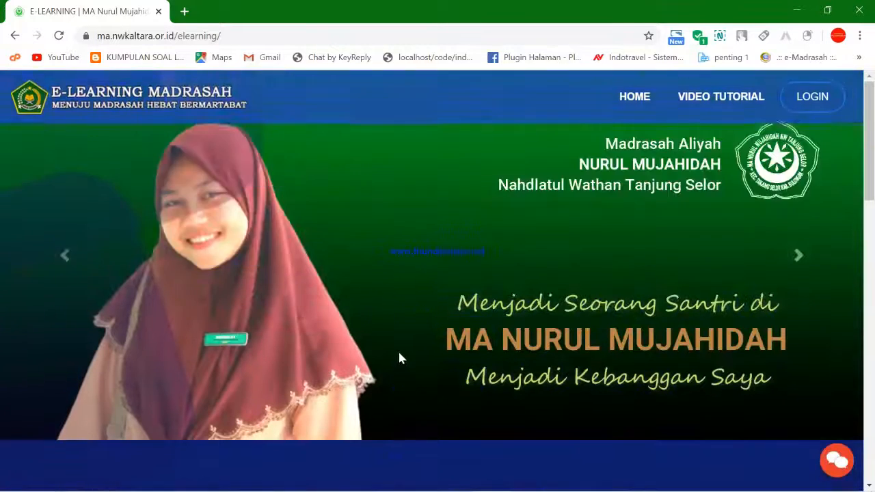
# - View the login page briefly, return to the landing page and look at its chat widget's contact options
pyautogui.click(814, 106)
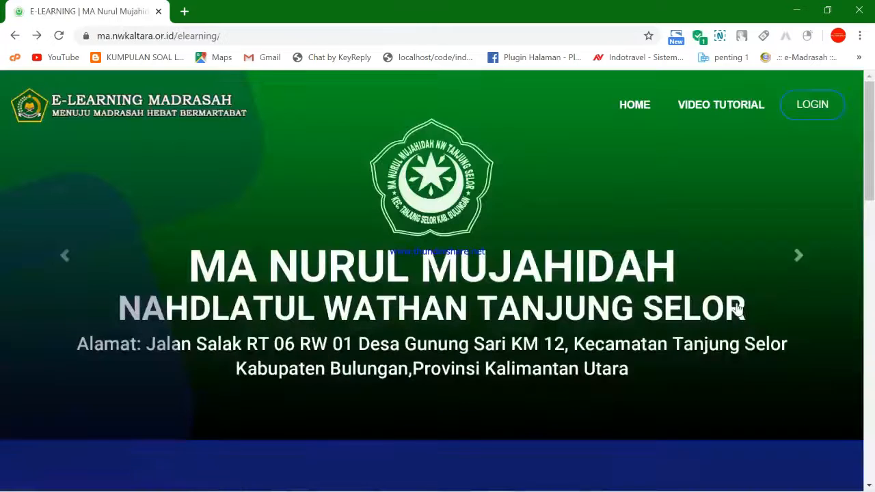
pyautogui.scroll(-6, 734, 312)
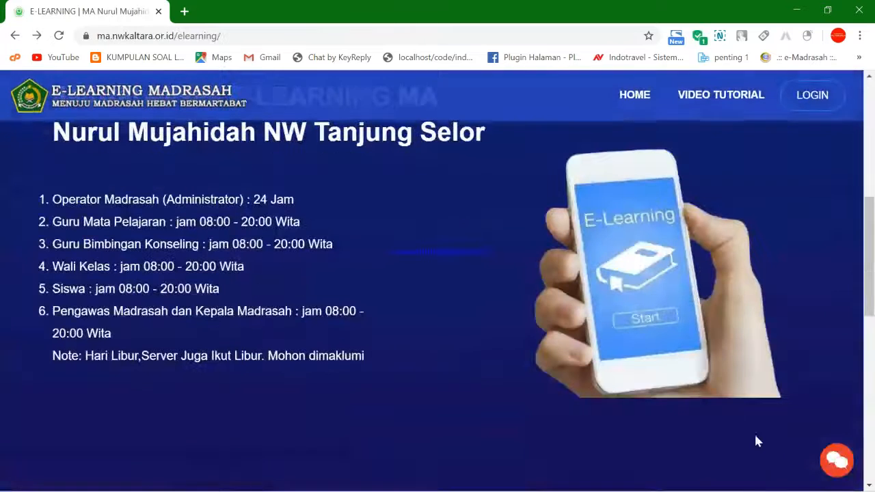
pyautogui.click(840, 462)
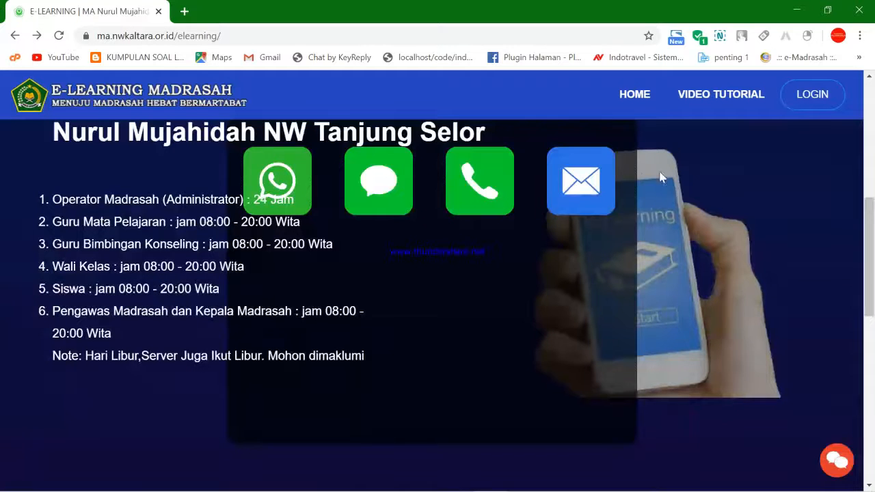
pyautogui.click(566, 196)
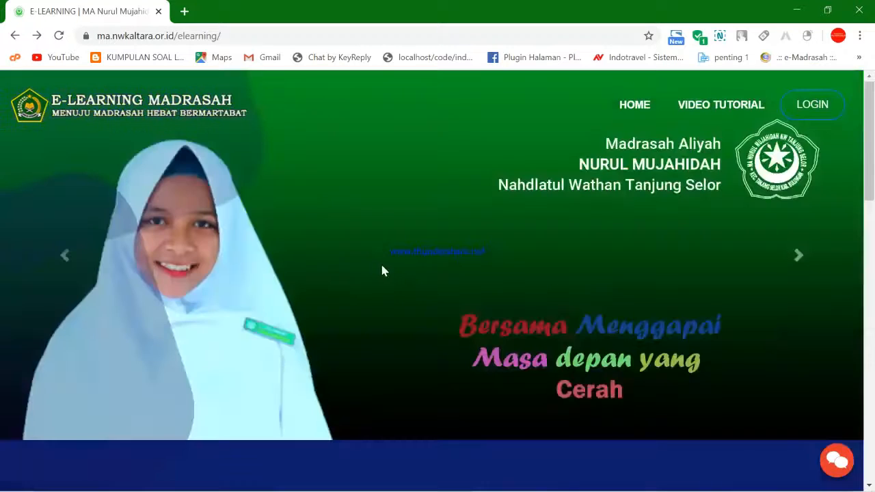
# - Open the e-learning login page and sign in with the saved teacher username and password
pyautogui.click(819, 110)
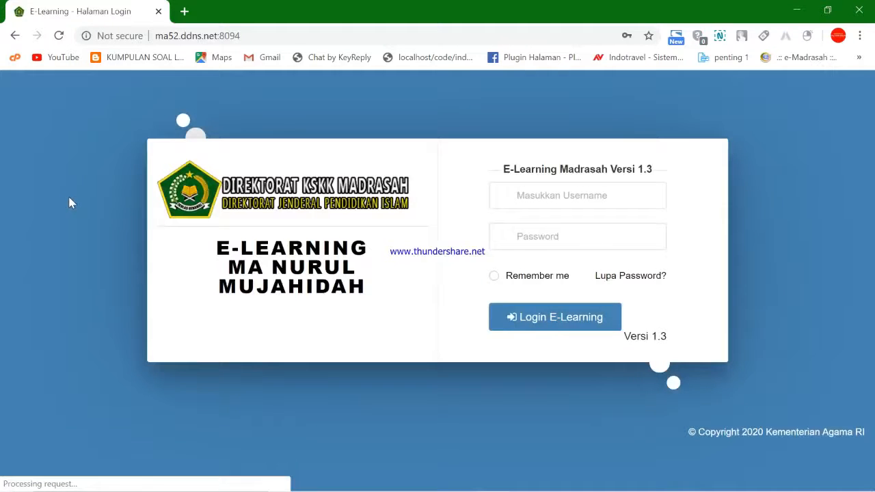
pyautogui.click(594, 200)
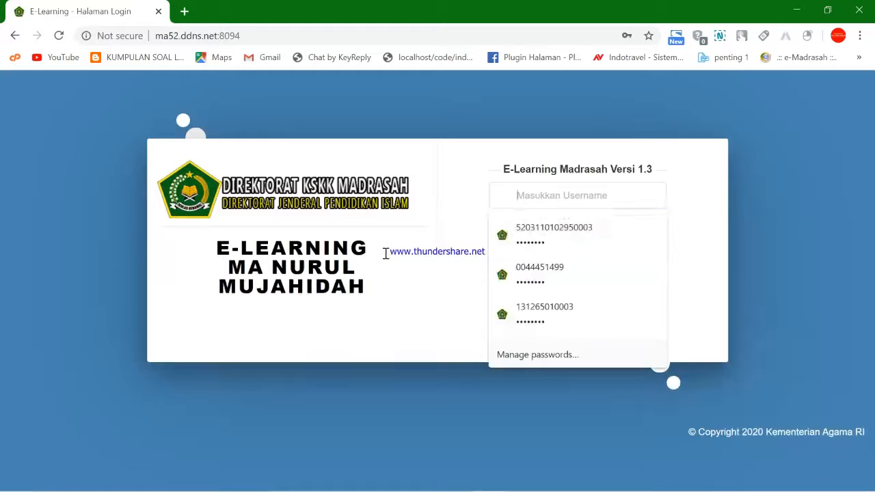
pyautogui.click(567, 236)
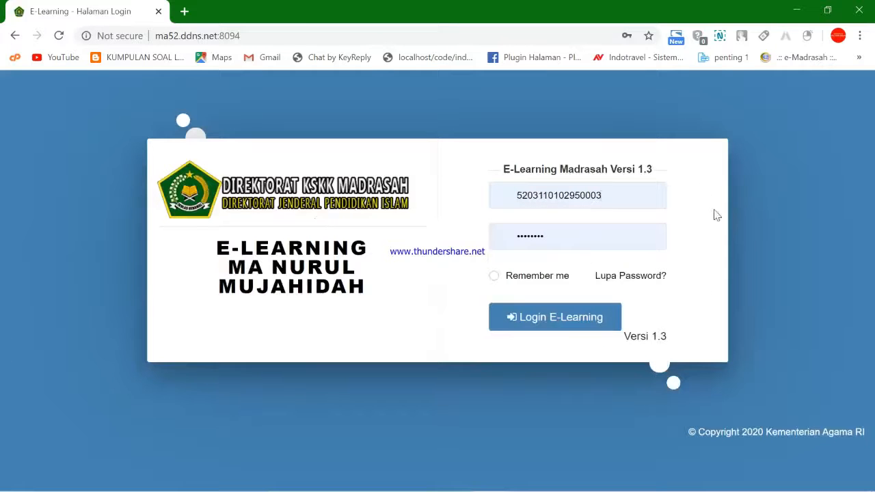
pyautogui.click(578, 323)
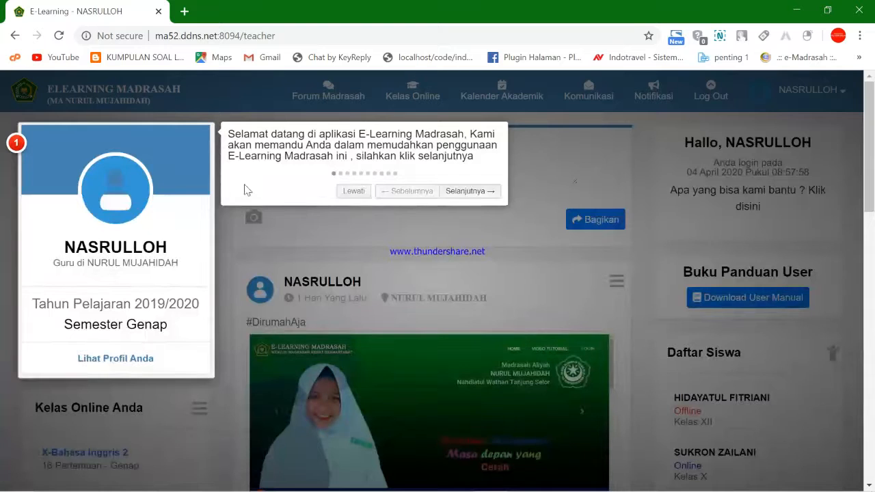
# - Advance the guided tour from the welcome tip through the menu, online class and posting tips to the Daftar Siswa tip
pyautogui.click(465, 191)
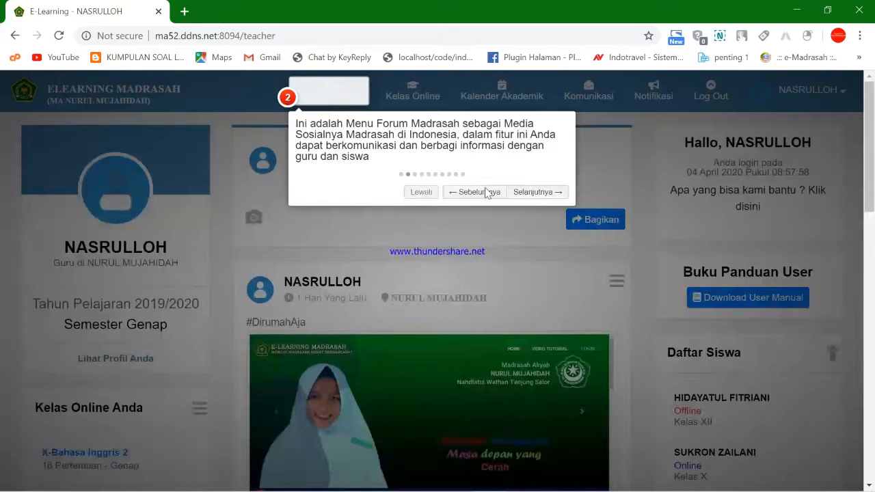
pyautogui.click(533, 192)
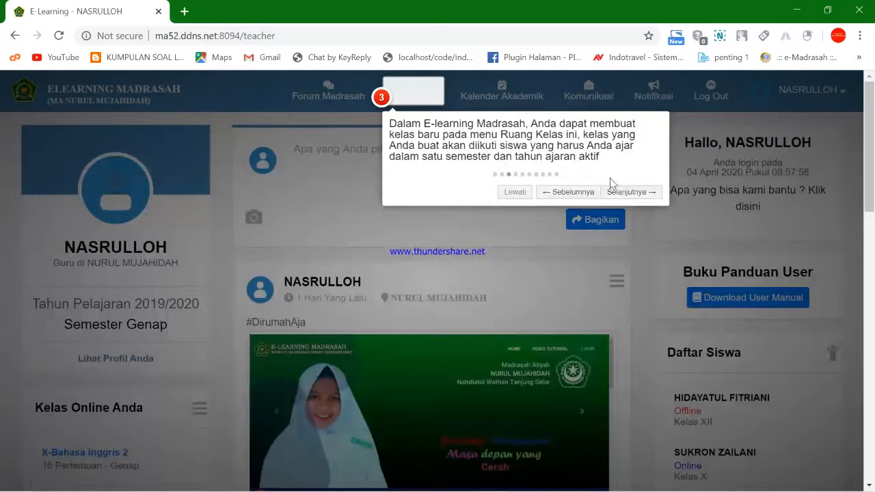
pyautogui.click(629, 192)
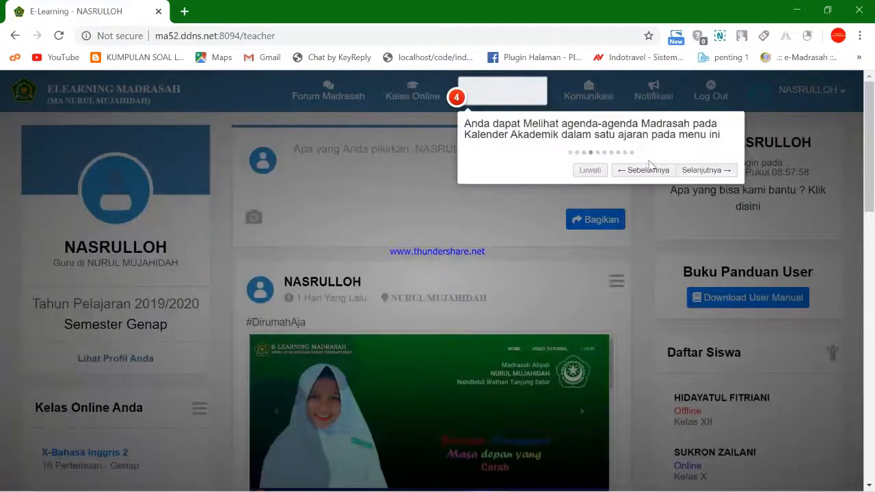
pyautogui.click(709, 171)
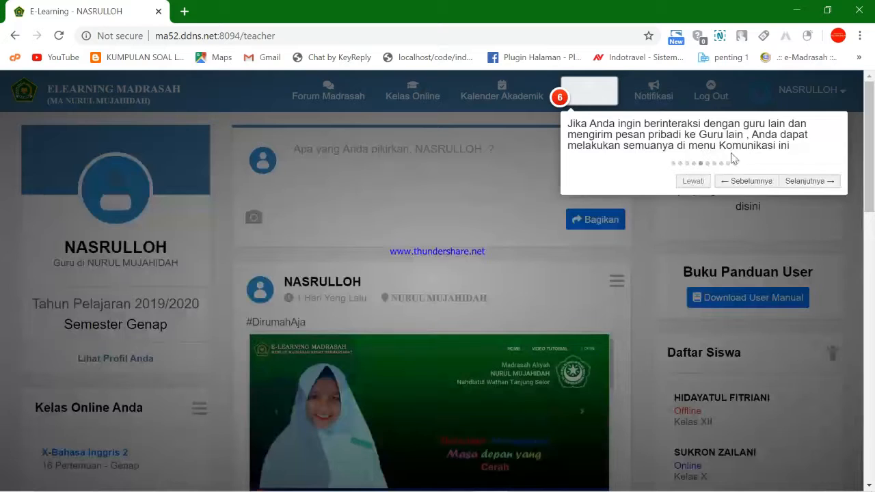
pyautogui.click(798, 182)
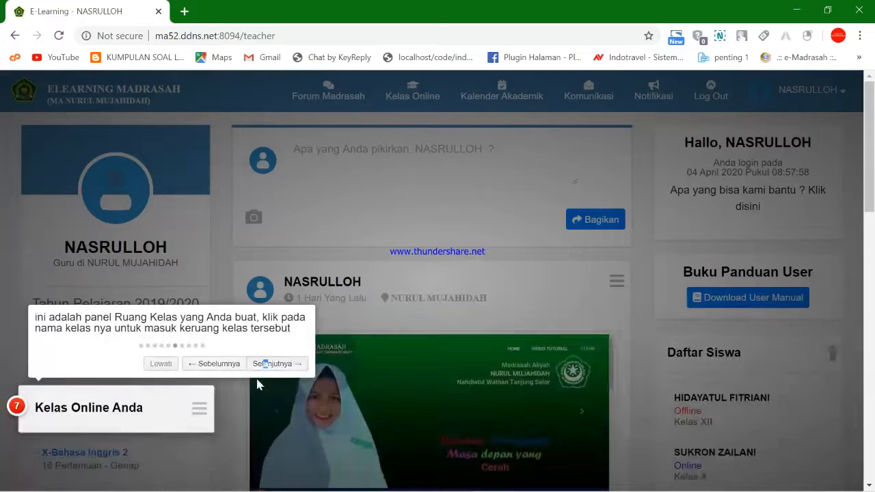
pyautogui.click(287, 362)
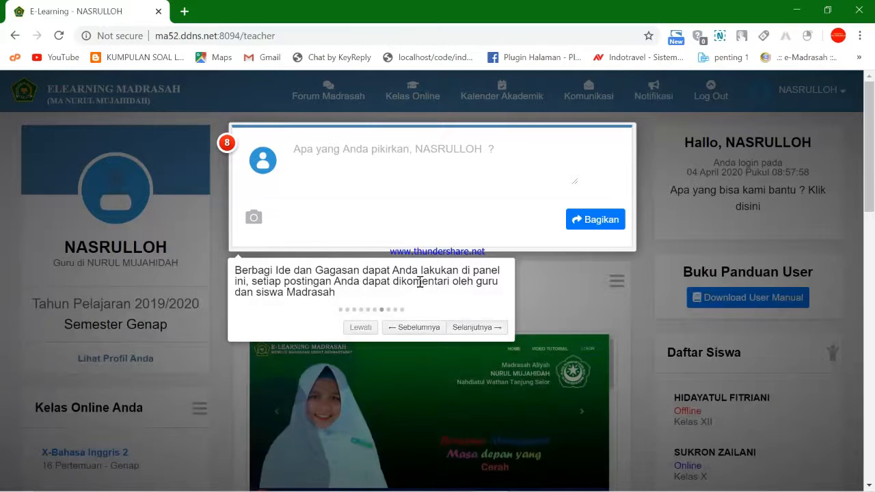
pyautogui.click(476, 327)
# - Examine the Daftar Siswa panel for the madrasah's students, their online status and their classes
pyautogui.scroll(-5, 732, 358)
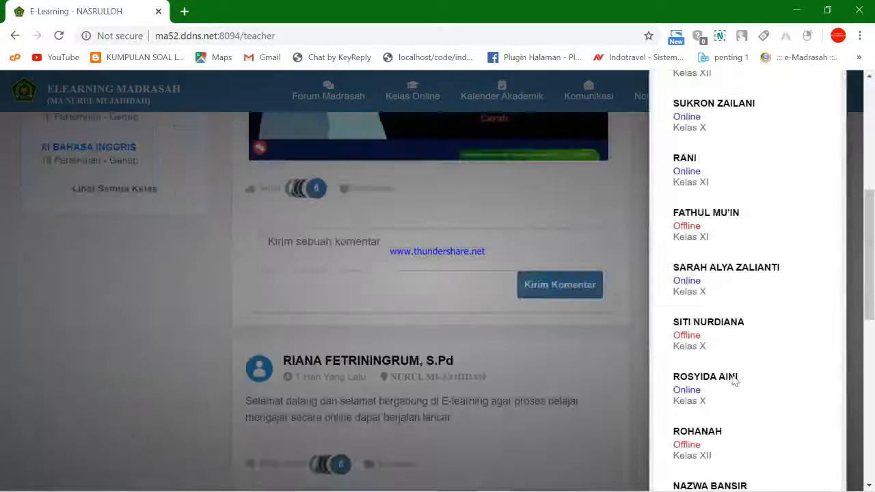
pyautogui.scroll(3, 707, 264)
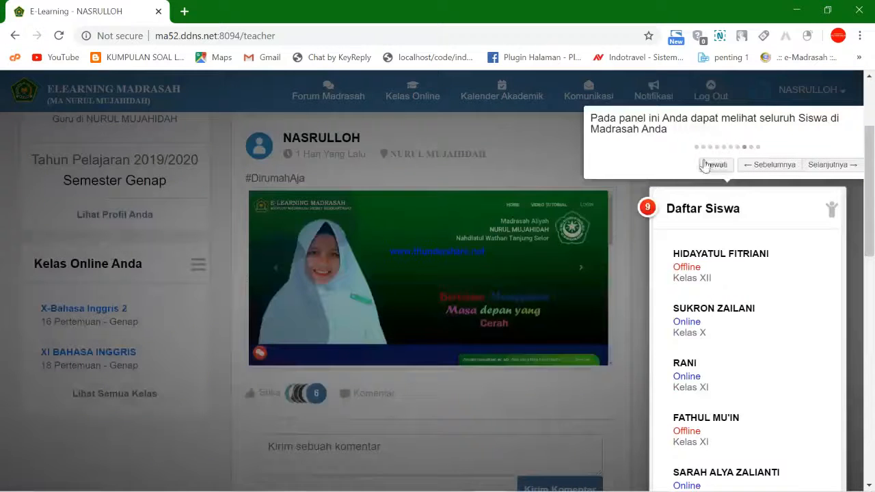
pyautogui.scroll(-3, 748, 278)
pyautogui.scroll(3, 746, 282)
pyautogui.scroll(-4, 746, 281)
pyautogui.scroll(5, 743, 286)
pyautogui.scroll(-5, 743, 287)
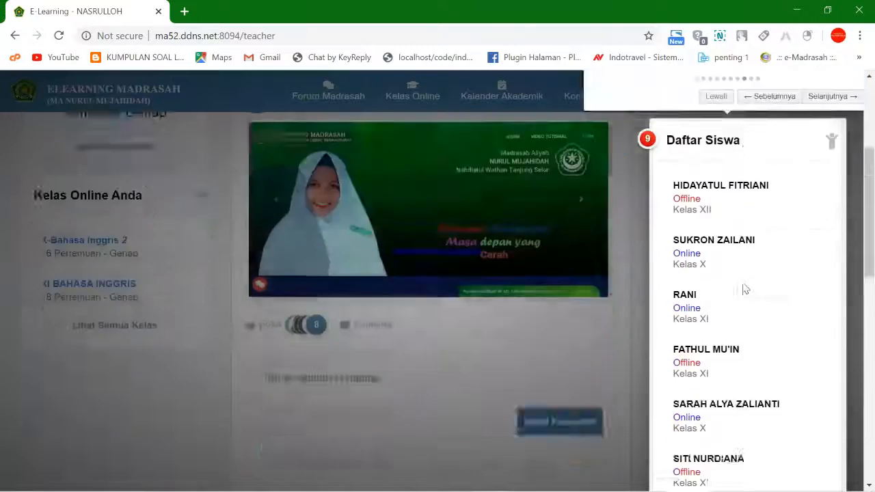
pyautogui.scroll(5, 744, 289)
pyautogui.scroll(-6, 744, 289)
pyautogui.scroll(1, 744, 289)
pyautogui.scroll(5, 745, 291)
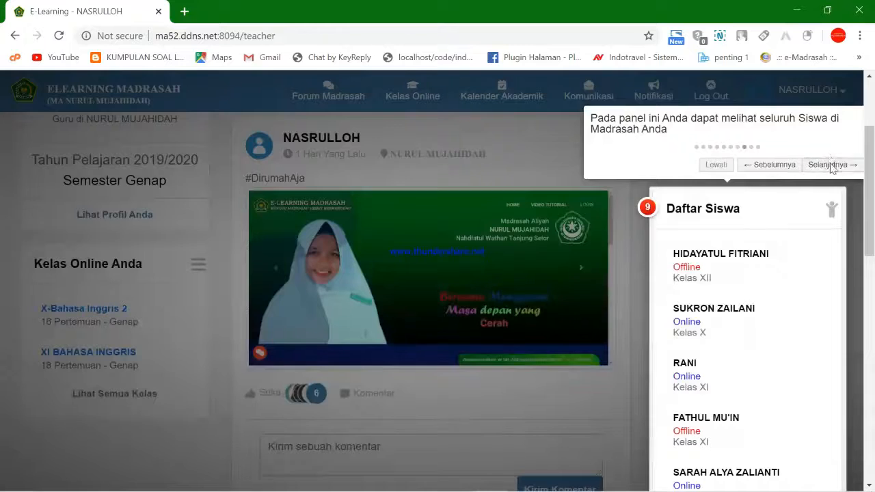
# - Move the tour on to the Daftar Guru panel and examine its list of teachers and their status
pyautogui.scroll(-10, 744, 266)
pyautogui.scroll(2, 734, 304)
pyautogui.scroll(-1, 731, 273)
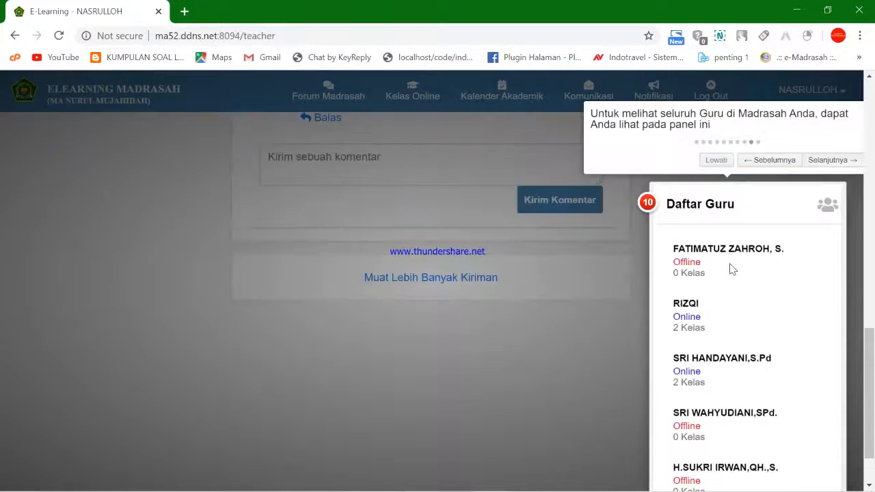
pyautogui.scroll(-1, 727, 335)
pyautogui.scroll(2, 727, 352)
pyautogui.scroll(-2, 729, 347)
pyautogui.scroll(4, 729, 345)
pyautogui.scroll(-3, 728, 342)
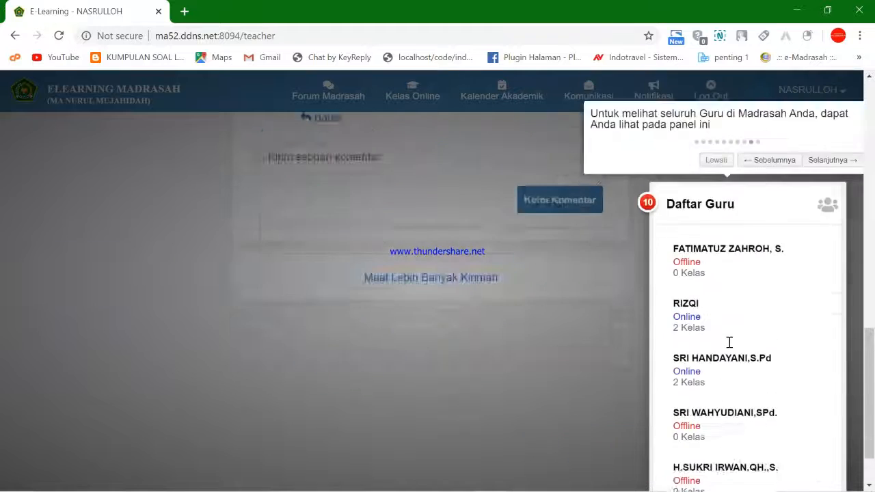
pyautogui.scroll(1, 729, 342)
pyautogui.scroll(2, 728, 341)
pyautogui.scroll(-3, 728, 342)
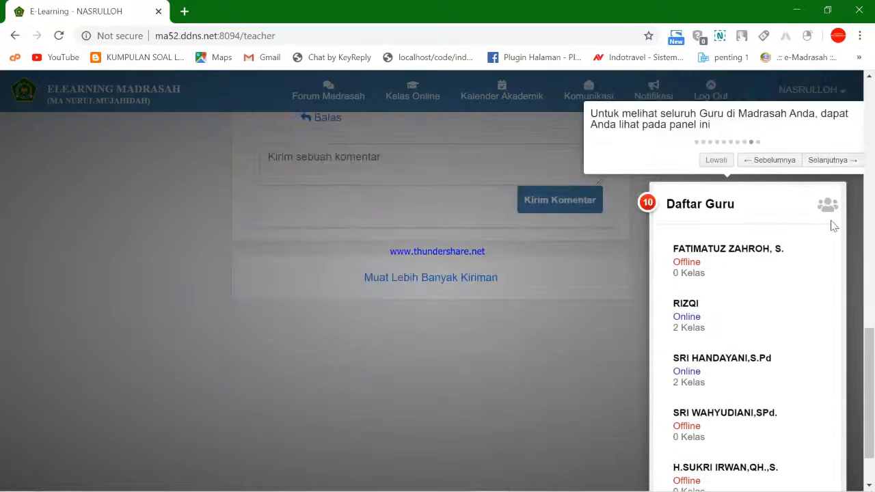
# - Advance to the final tour tip about Lihat Profil Anda and finish the guided tour
pyautogui.click(841, 171)
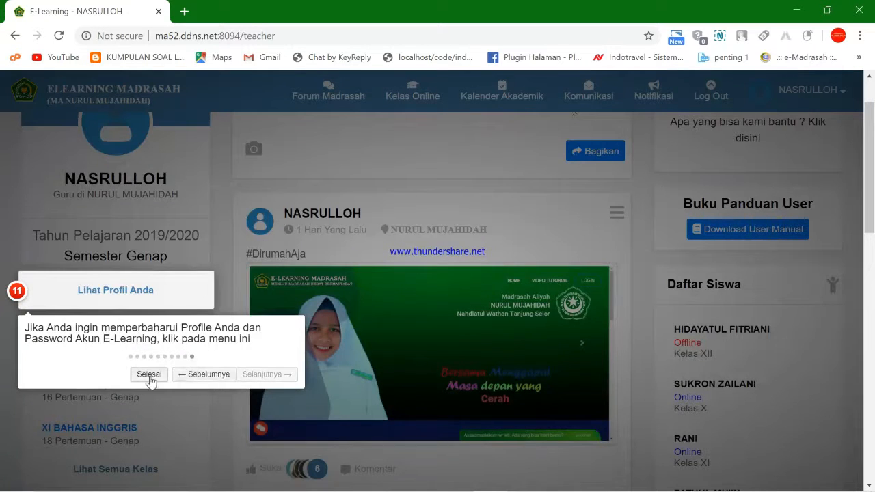
pyautogui.click(148, 375)
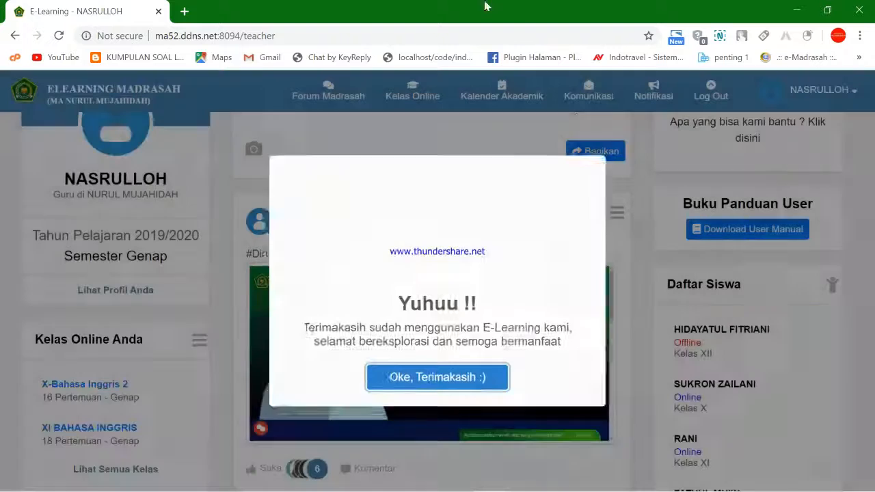
# - Dismiss the tour's closing message and open the X-Bahasa Inggris 2 online class, skipping its guided tour
pyautogui.click(448, 390)
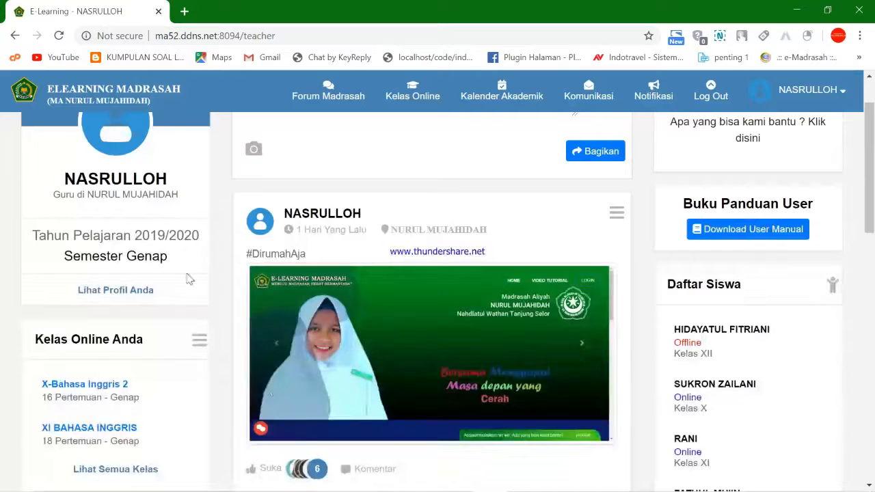
pyautogui.click(75, 384)
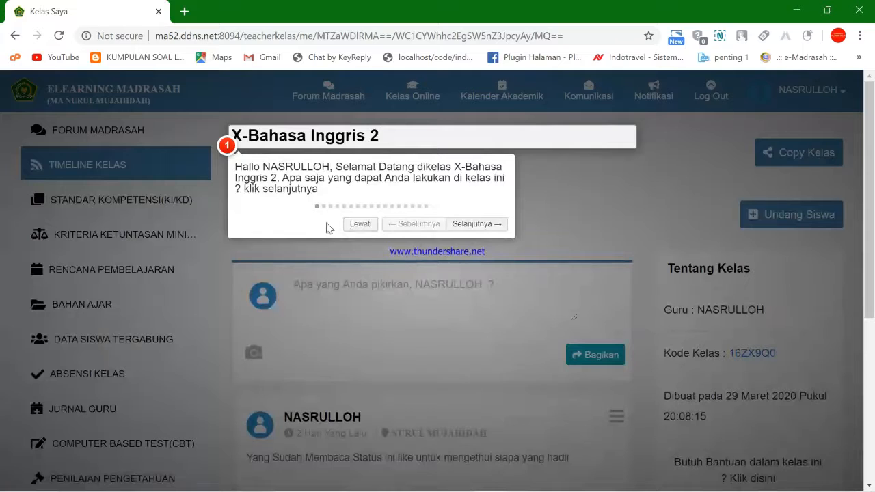
pyautogui.click(363, 224)
# - Look over the class's available sections and open its Standar Kompetensi (KI/KD) page
pyautogui.scroll(-5, 181, 251)
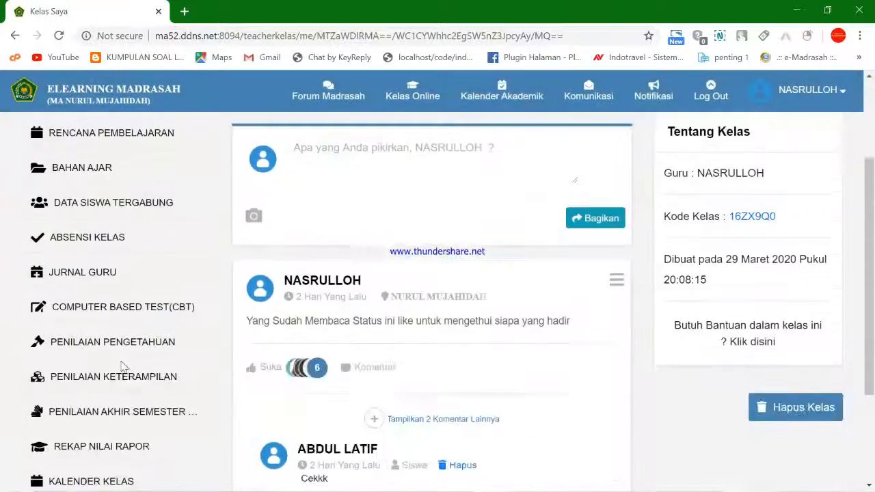
pyautogui.scroll(5, 117, 381)
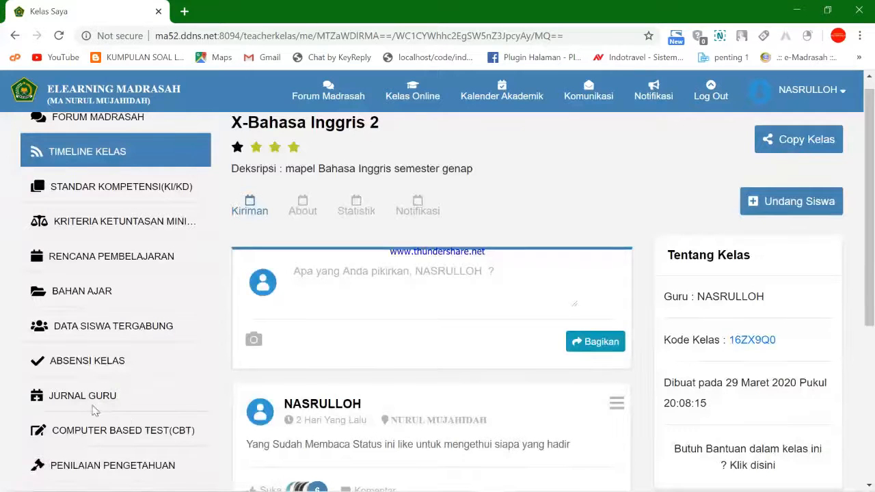
pyautogui.scroll(1, 164, 383)
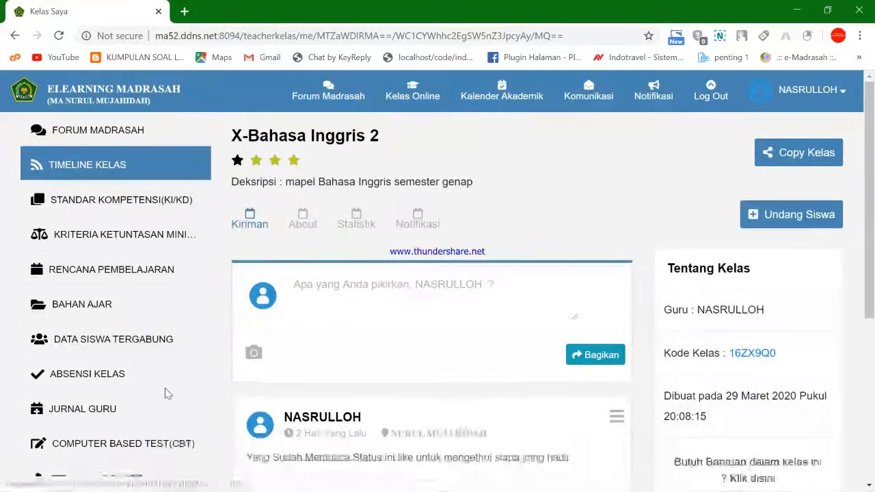
pyautogui.click(118, 205)
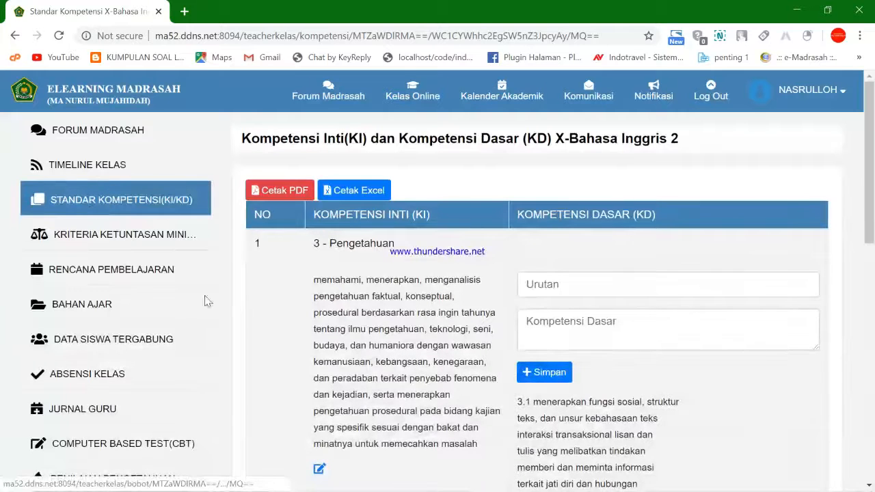
# - Examine the Pengetahuan core competency text and the entry fields for its Kompetensi Dasar
pyautogui.scroll(-1, 410, 342)
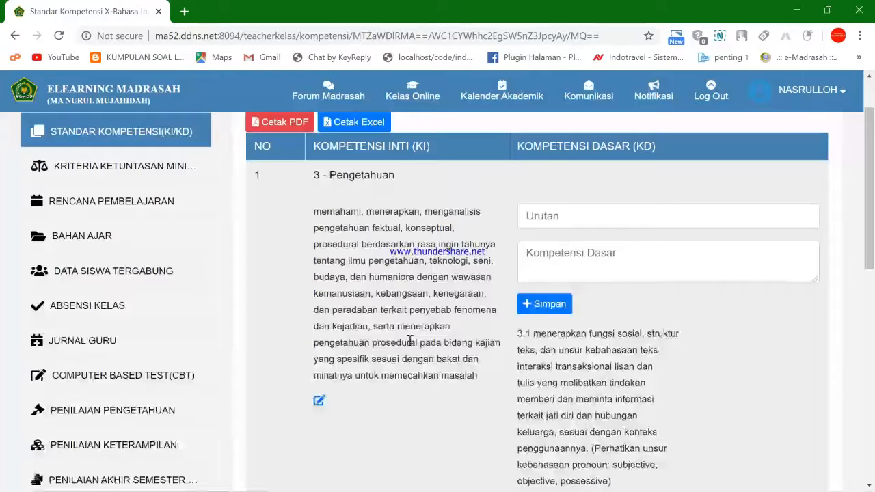
pyautogui.scroll(1, 410, 342)
pyautogui.scroll(-1, 410, 342)
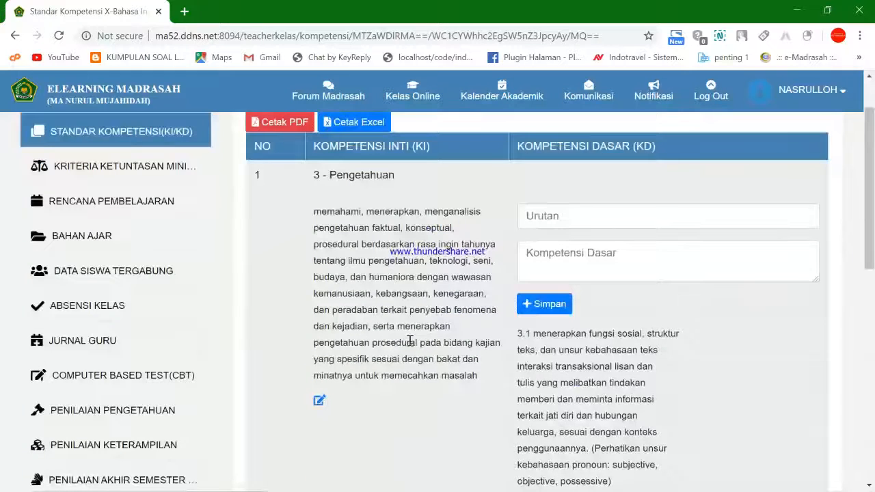
pyautogui.scroll(1, 410, 339)
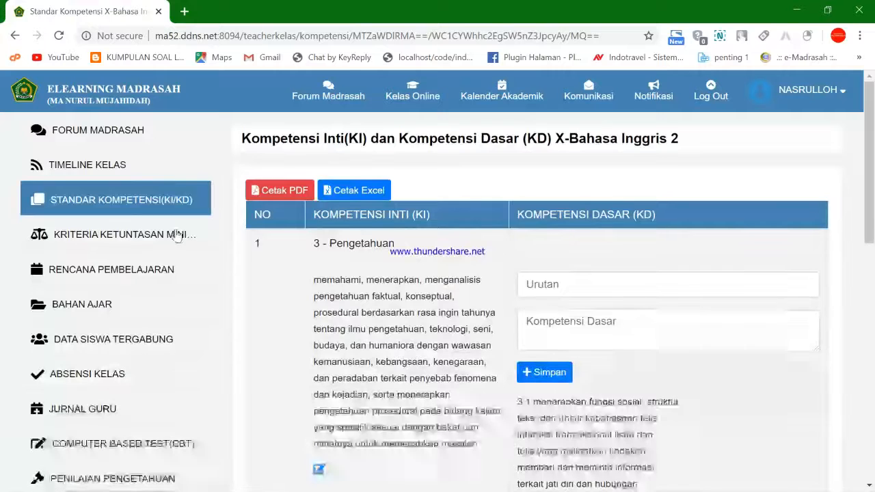
pyautogui.scroll(-1, 438, 303)
pyautogui.scroll(1, 431, 306)
pyautogui.scroll(-1, 332, 345)
pyautogui.scroll(1, 332, 347)
pyautogui.scroll(-1, 376, 328)
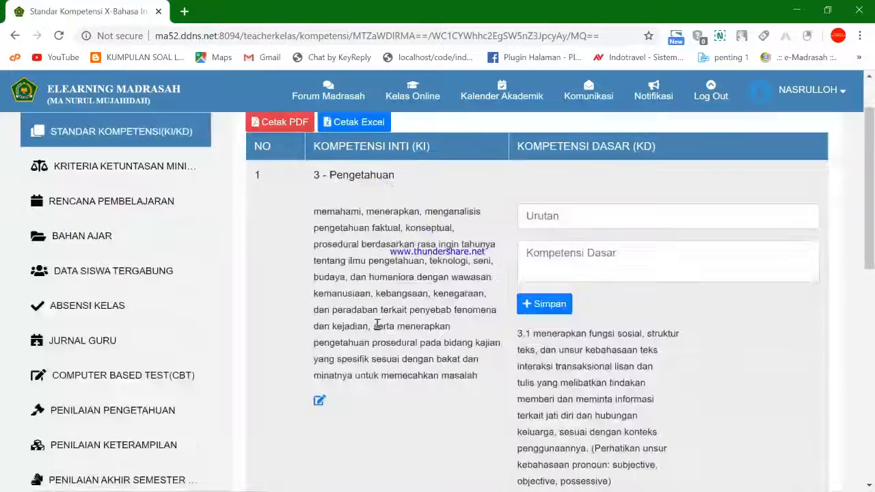
pyautogui.scroll(1, 342, 357)
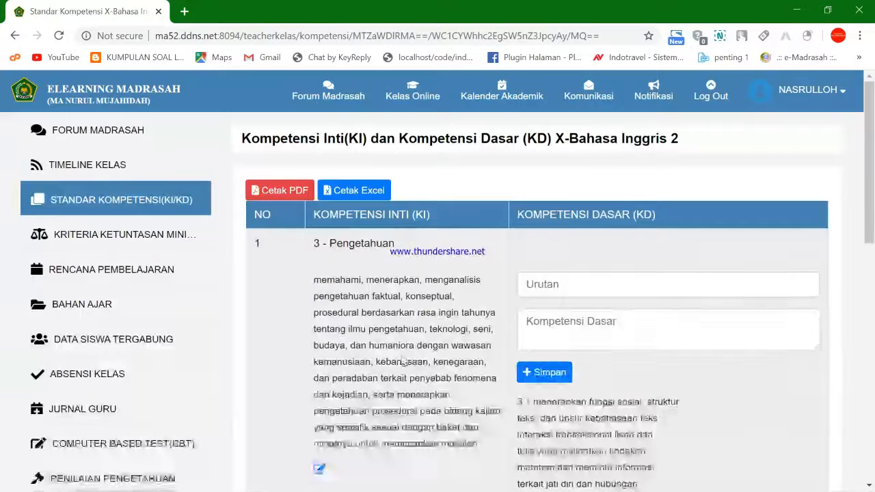
pyautogui.scroll(-1, 379, 357)
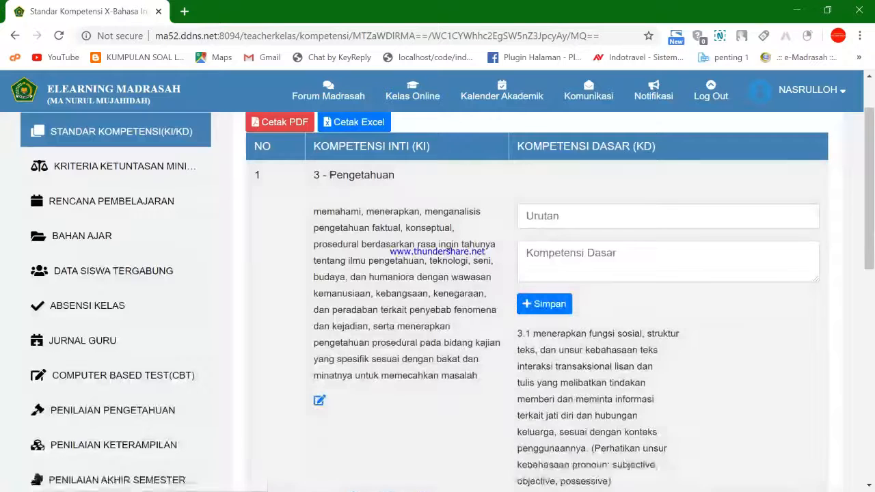
# - Open the PDF 19-Kompetensi-Inti-dan-Kompetensi-Dasar-K-13-SMA-MA-SMK-MAK-Bahasa-Inggris-Umum from the Downloads folder in File Explorer
pyautogui.moveTo(467, 490)
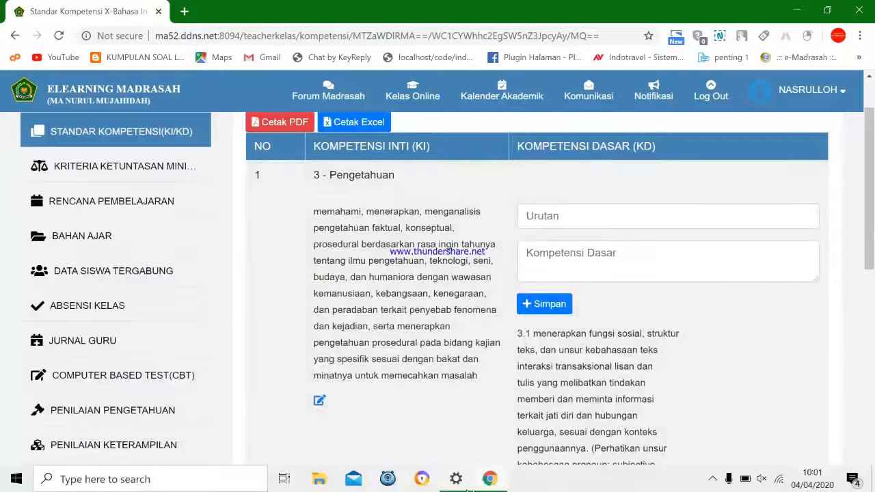
pyautogui.click(320, 479)
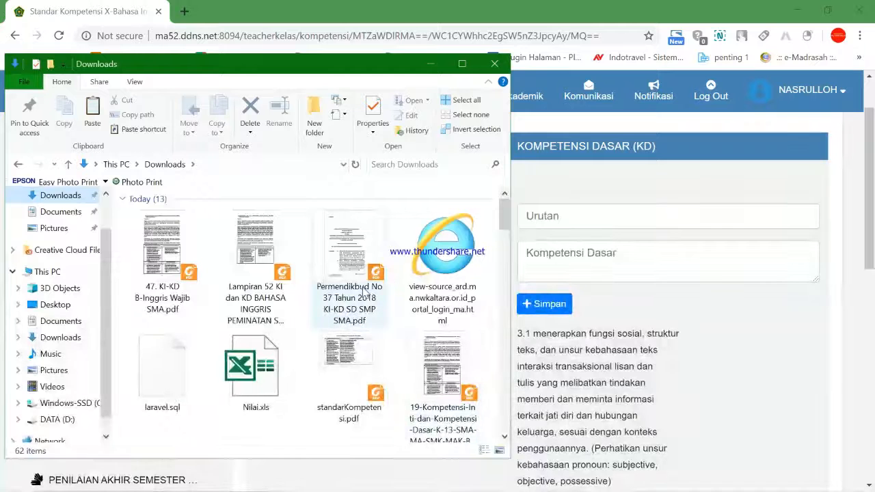
pyautogui.scroll(-1, 432, 367)
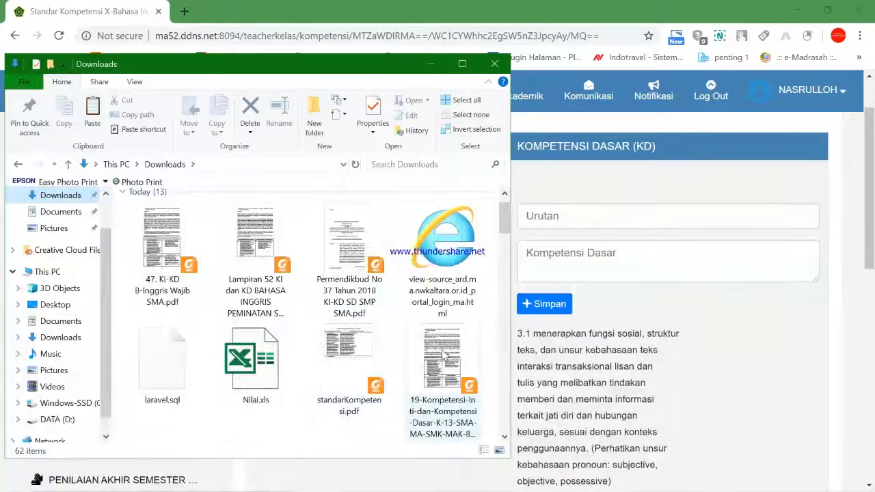
pyautogui.doubleClick(443, 355)
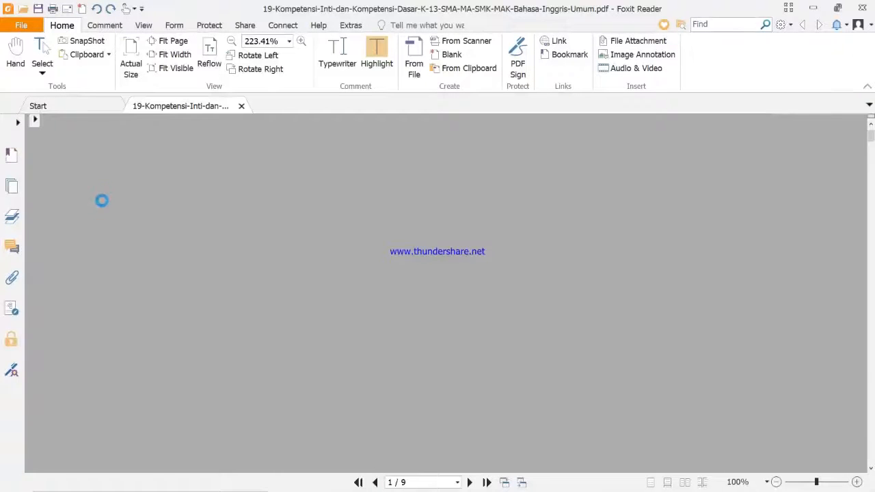
# - Read the PDF's Kelas X tables of Kompetensi Inti 3 (Pengetahuan), Kompetensi Inti 4 (Keterampilan) and their Kompetensi Dasar
pyautogui.scroll(-2, 397, 280)
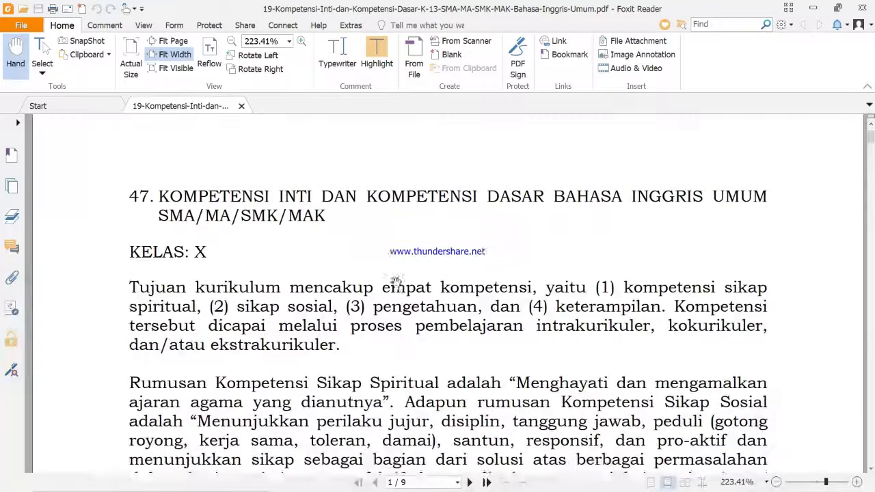
pyautogui.scroll(-10, 396, 280)
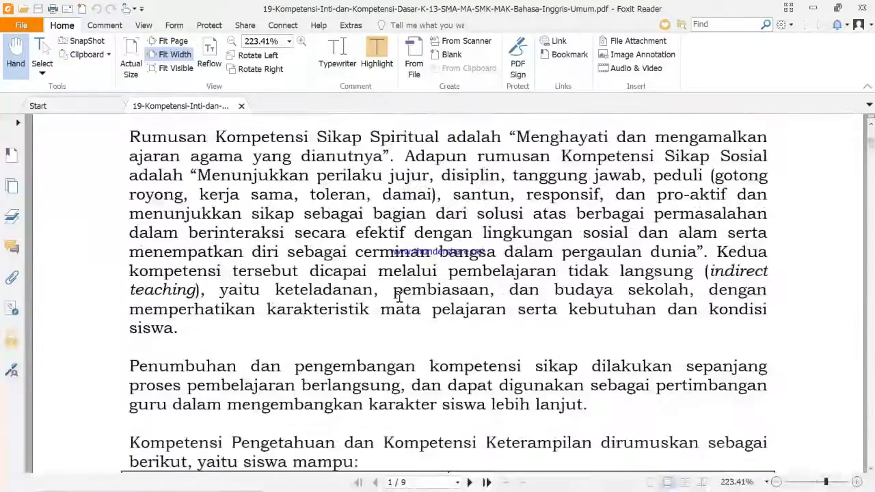
pyautogui.scroll(-4, 399, 303)
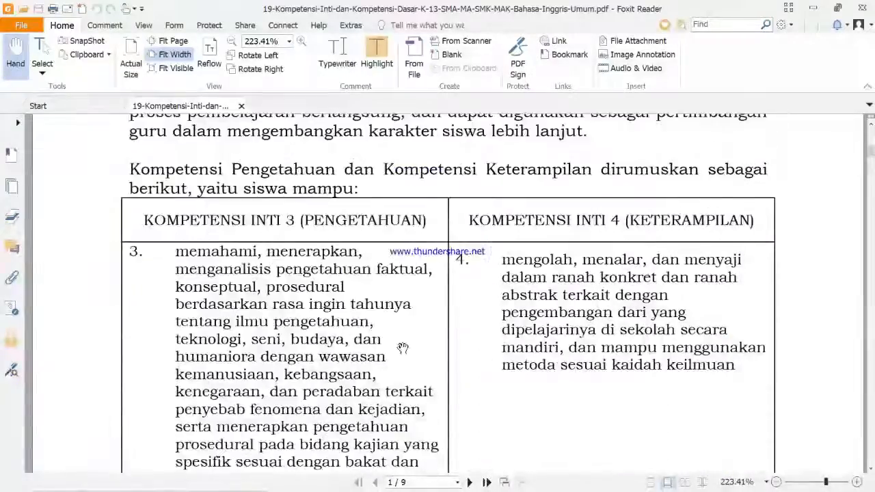
pyautogui.scroll(-2, 309, 295)
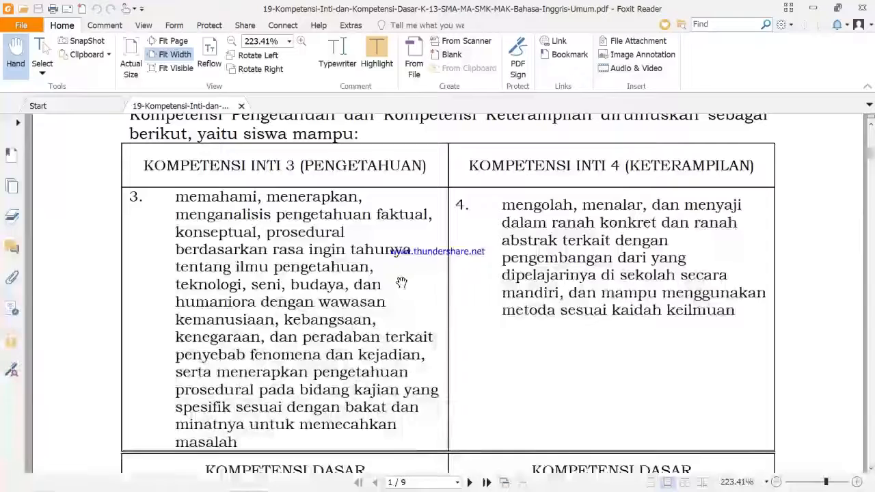
pyautogui.scroll(1, 240, 231)
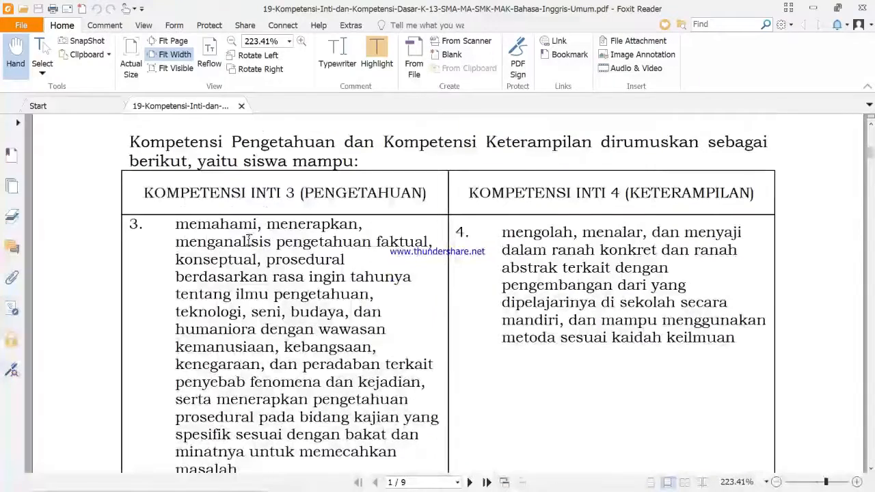
pyautogui.scroll(-3, 250, 239)
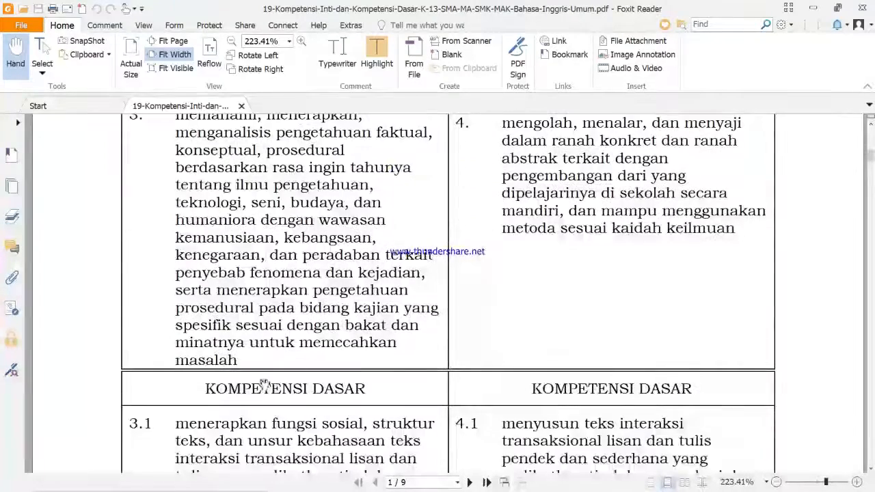
pyautogui.scroll(3, 268, 388)
pyautogui.scroll(-3, 419, 381)
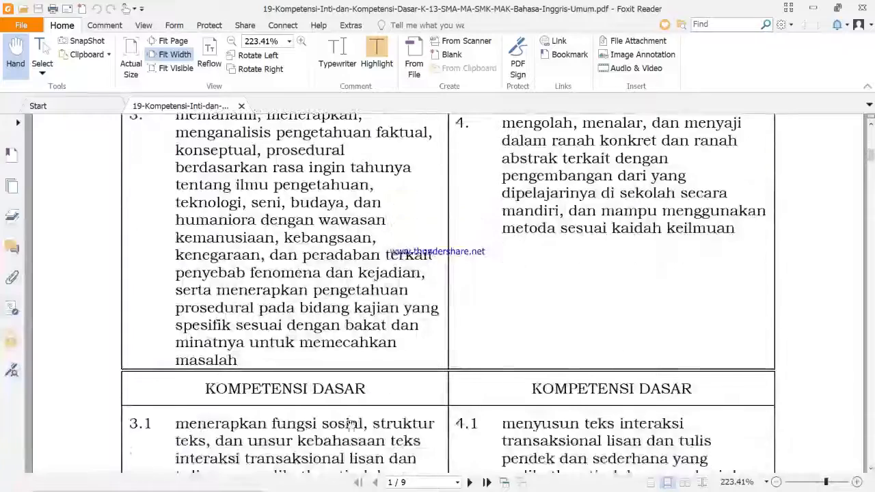
pyautogui.scroll(3, 418, 381)
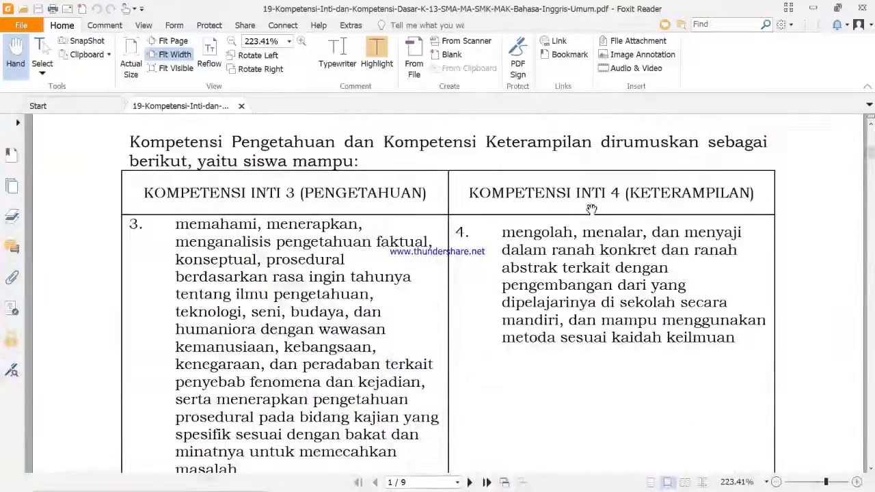
pyautogui.scroll(-3, 565, 337)
pyautogui.scroll(2, 189, 307)
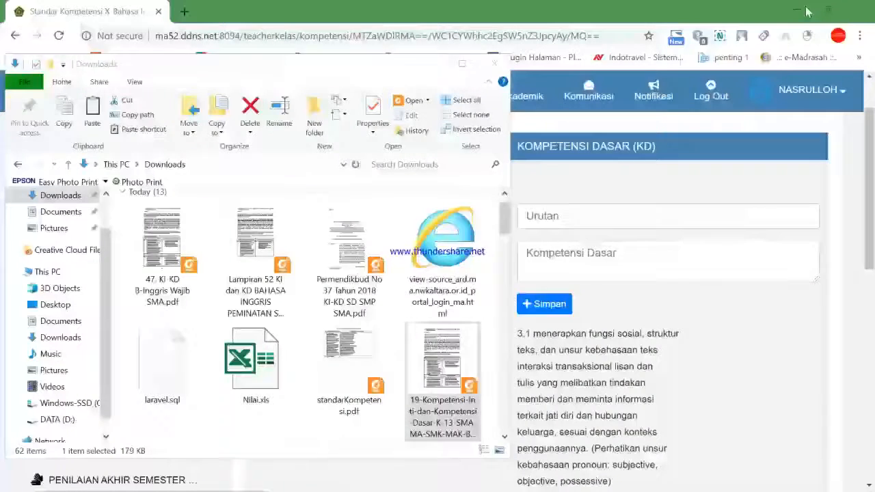
# - Switch back to the e-learning site in Chrome and review the Pengetahuan and Keterampilan entries on the KI/KD page
pyautogui.click(813, 7)
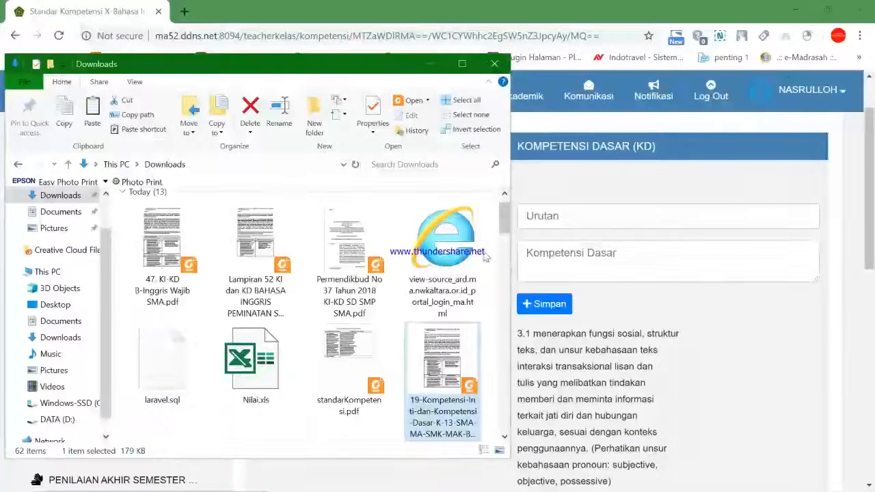
pyautogui.click(704, 358)
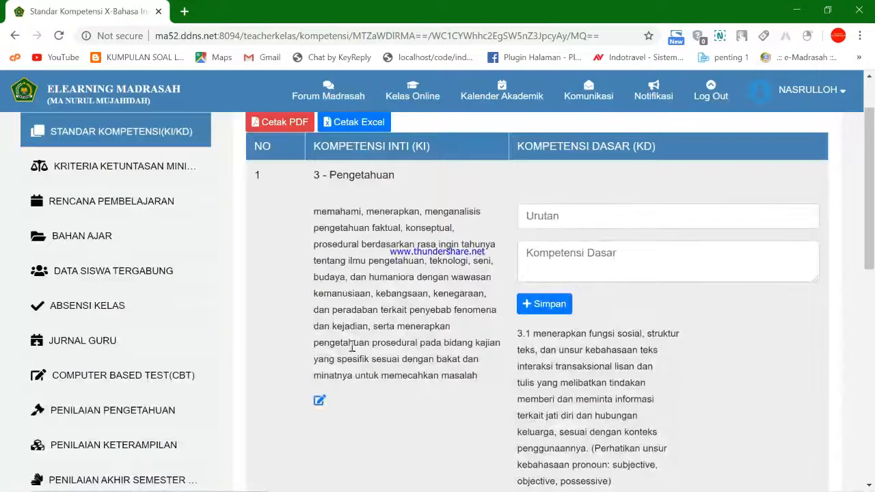
pyautogui.scroll(-5, 370, 346)
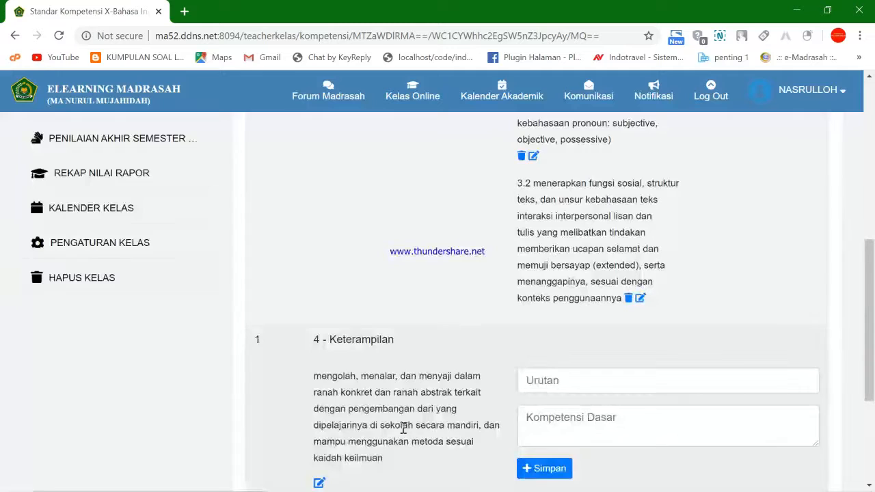
pyautogui.scroll(-3, 574, 437)
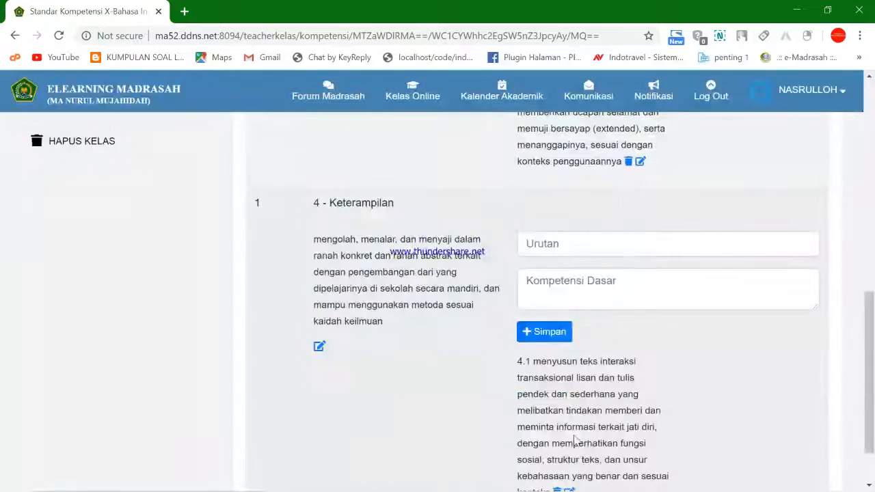
pyautogui.scroll(10, 573, 445)
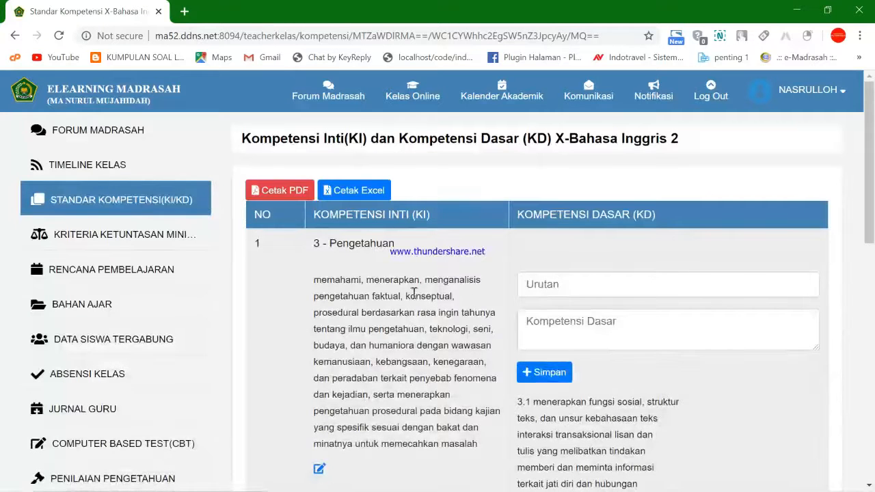
# - Open the class's Kriteria Ketuntasan Minimal page and examine the KKM rules, aspect weights and predicate intervals
pyautogui.click(106, 234)
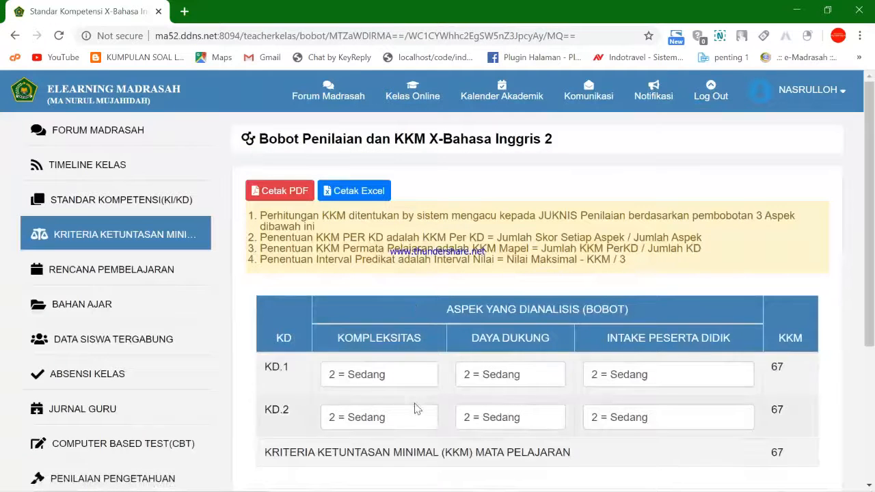
pyautogui.scroll(-3, 652, 402)
pyautogui.scroll(3, 674, 401)
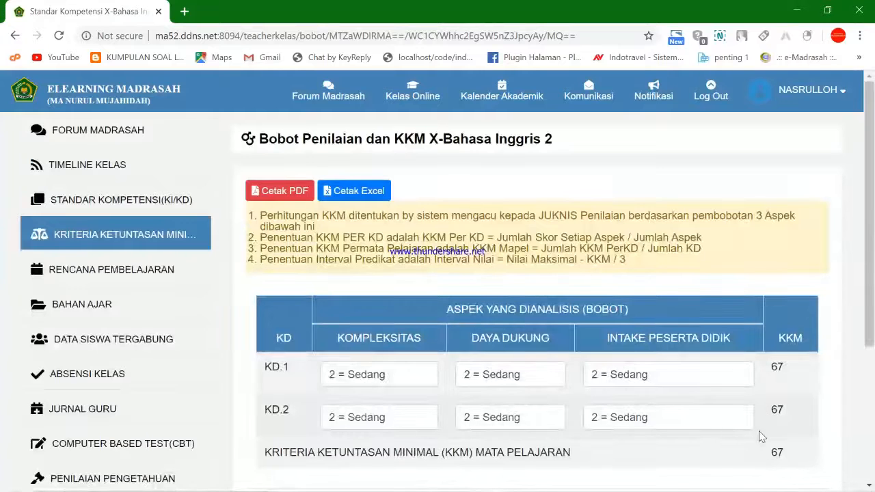
pyautogui.scroll(-2, 724, 431)
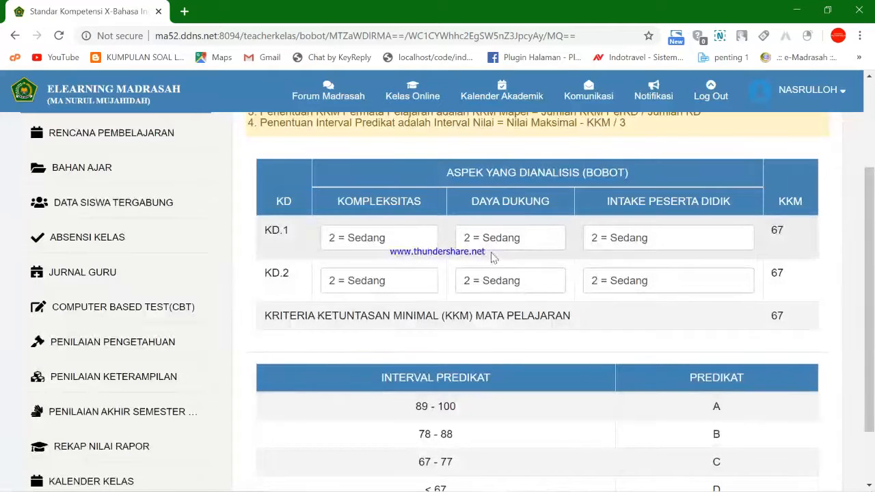
# - Try the weight 1 = Tinggi for KD.1's Kompleksitas, restore it to 2 = Sedang, and check the predicate intervals
pyautogui.click(374, 243)
pyautogui.click(370, 269)
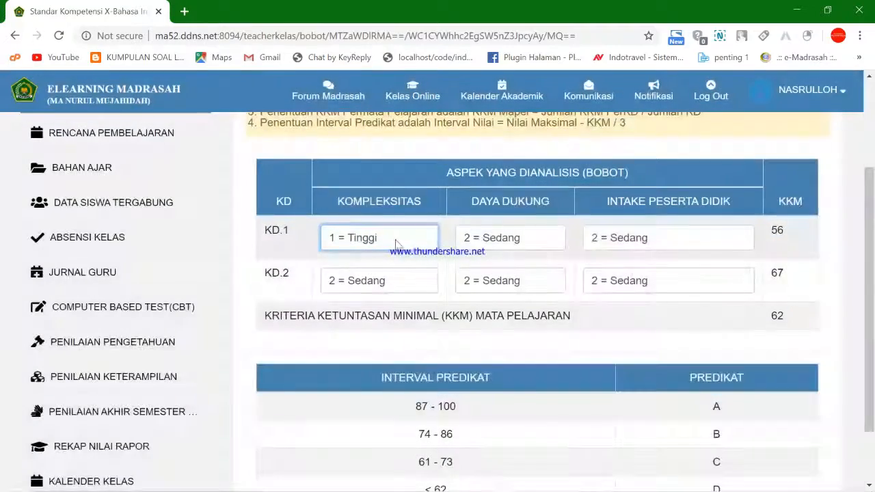
pyautogui.click(386, 239)
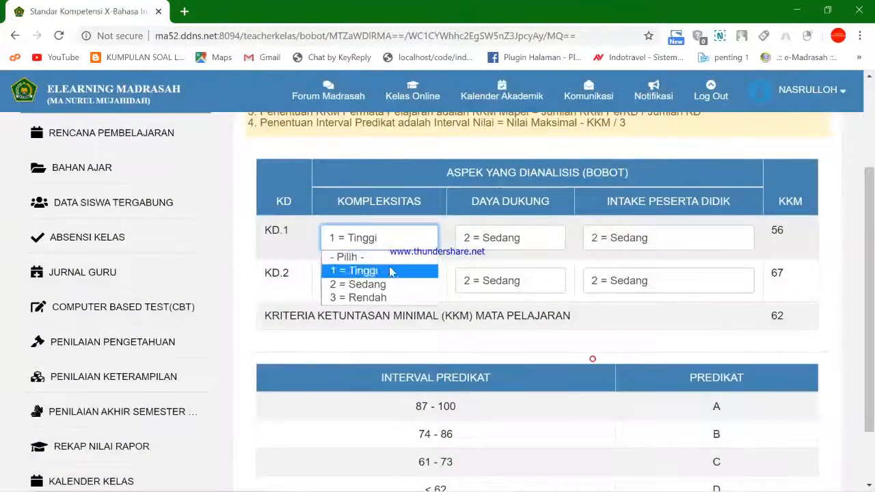
pyautogui.click(362, 283)
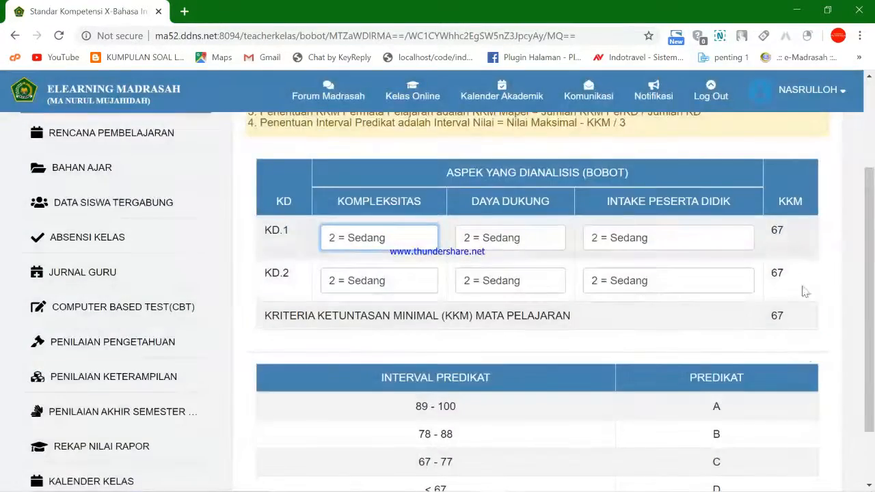
pyautogui.scroll(-2, 562, 409)
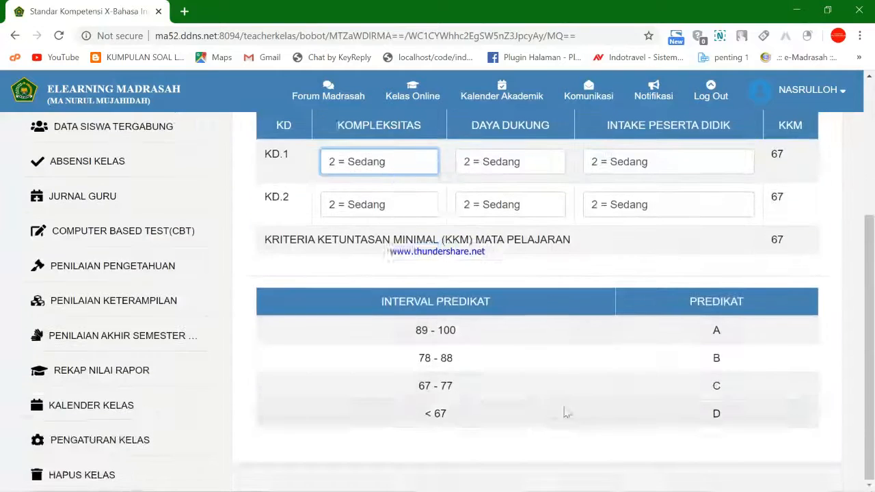
# - Open the class's Rencana Pembelajaran page and review the existing lesson plan table
pyautogui.scroll(3, 506, 395)
pyautogui.click(121, 269)
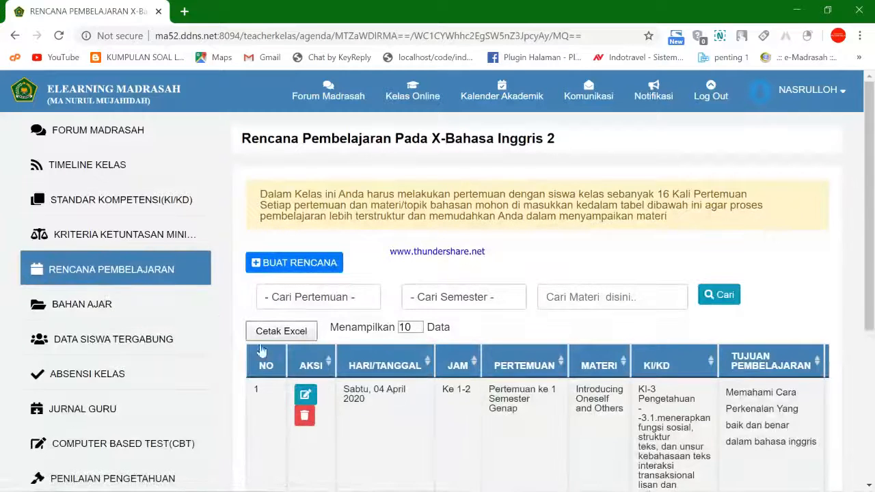
pyautogui.scroll(-2, 336, 324)
pyautogui.scroll(2, 422, 370)
pyautogui.scroll(-1, 406, 381)
pyautogui.scroll(1, 406, 381)
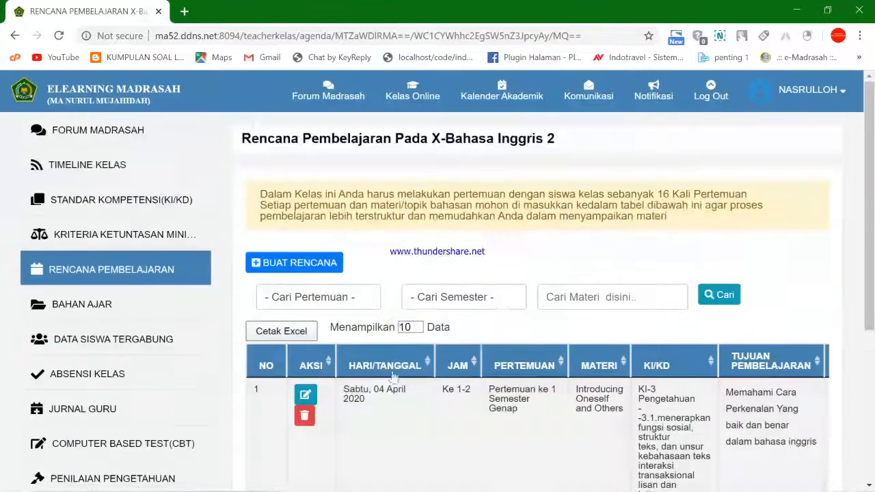
# - Start a new lesson plan and set its Tanggal to 2020-04-06
pyautogui.click(295, 266)
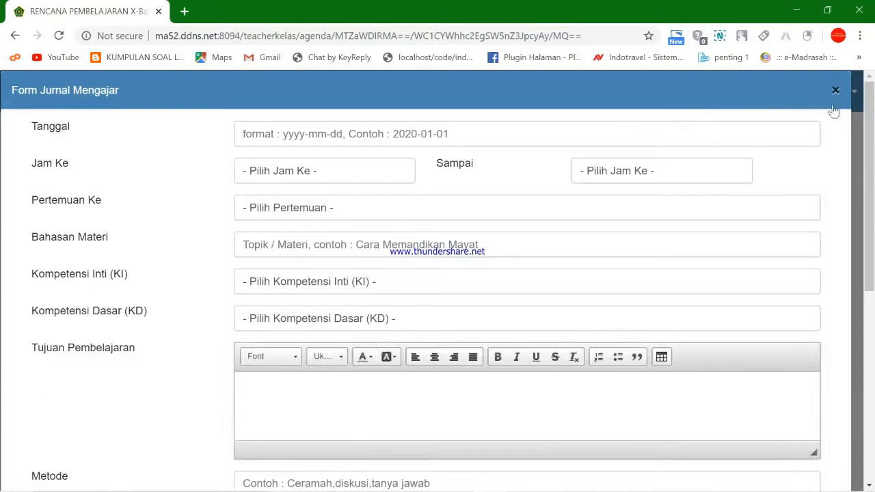
pyautogui.click(404, 138)
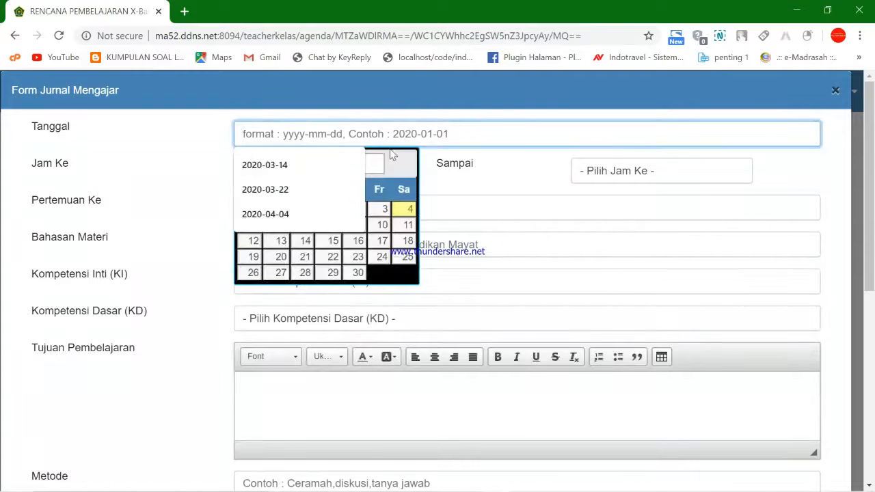
pyautogui.click(378, 164)
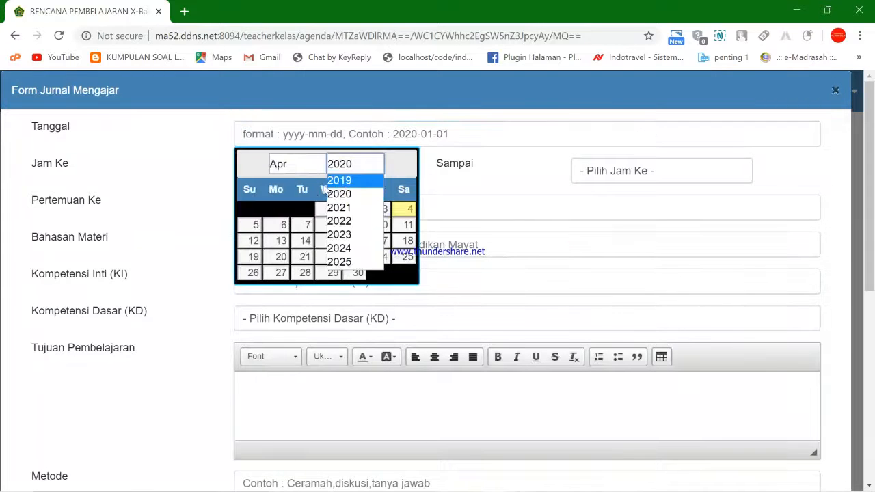
pyautogui.click(281, 225)
pyautogui.click(281, 226)
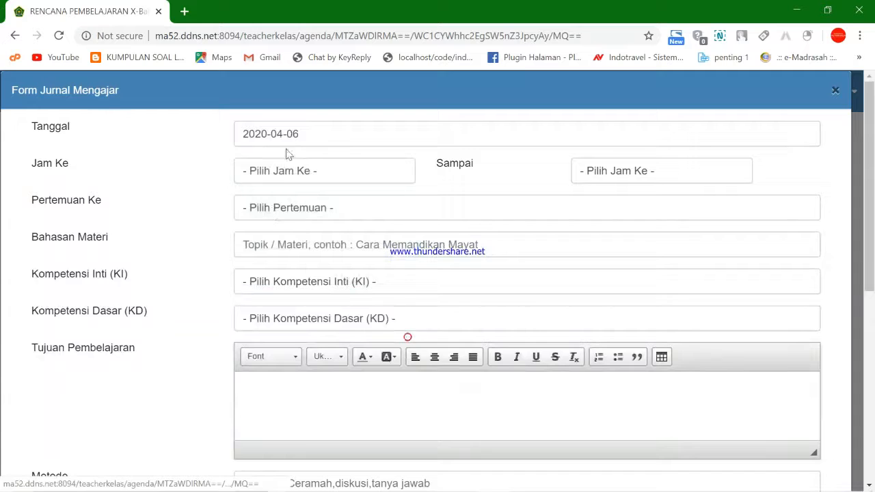
# - Set the lesson hours from Jam Ke- 3 to Jam Ke- 4
pyautogui.click(323, 179)
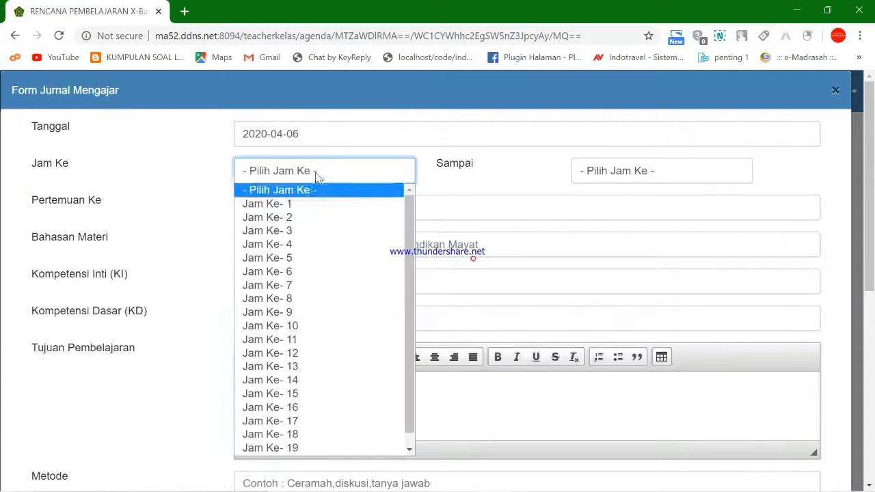
pyautogui.click(316, 232)
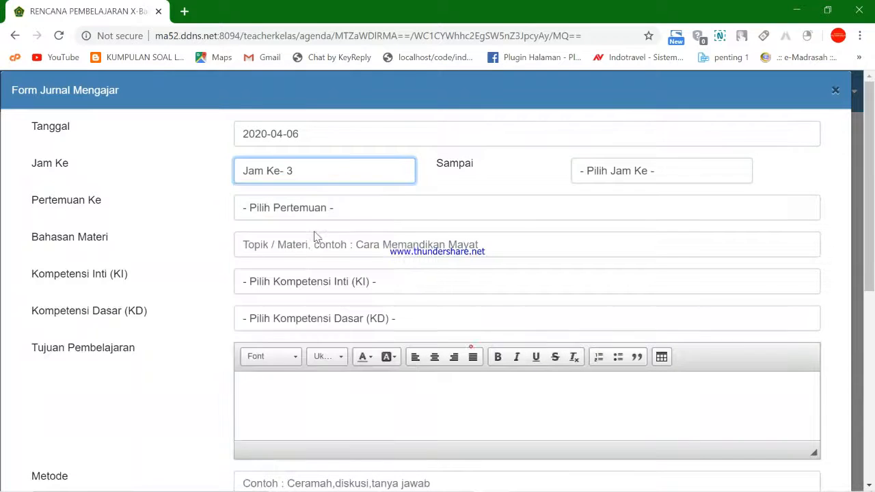
pyautogui.click(585, 179)
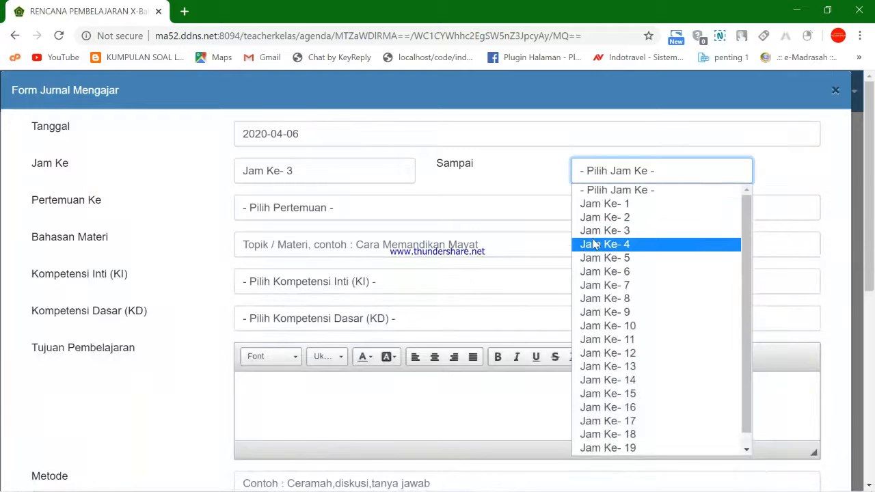
pyautogui.click(594, 244)
# - Set Pertemuan Ke to 2 and enter Offers and Suggestion as the Bahasan Materi
pyautogui.click(400, 207)
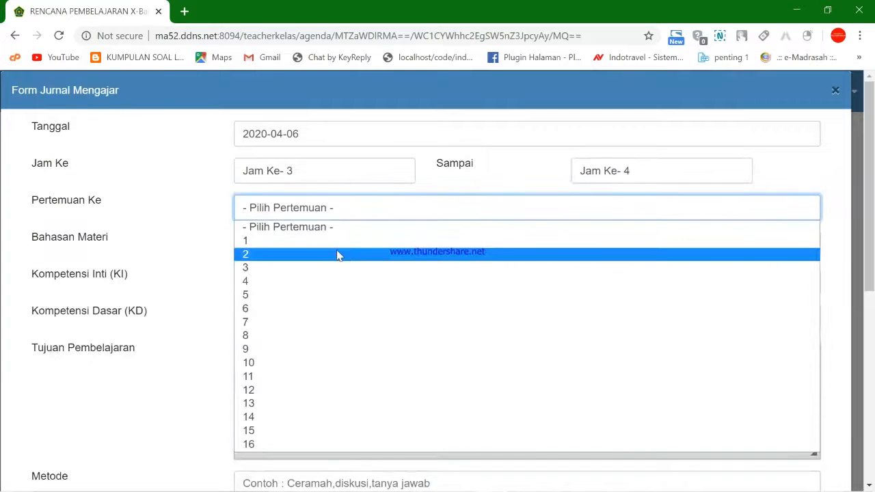
pyautogui.click(301, 258)
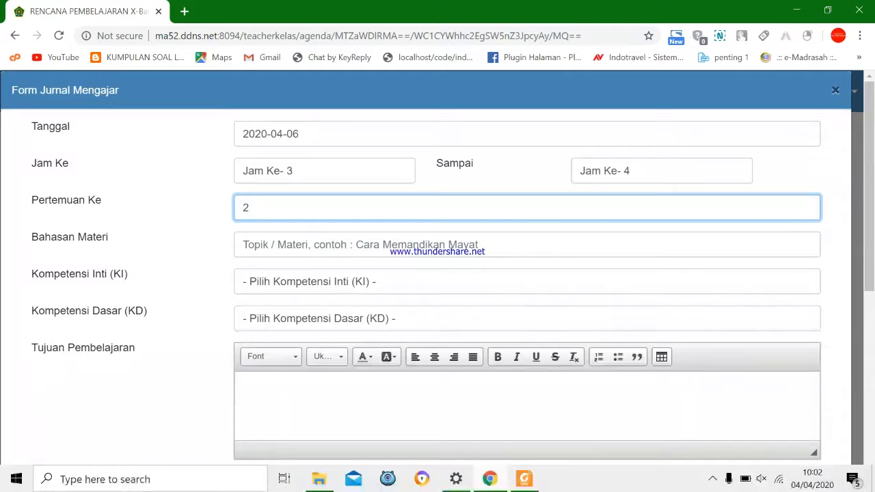
pyautogui.click(332, 247)
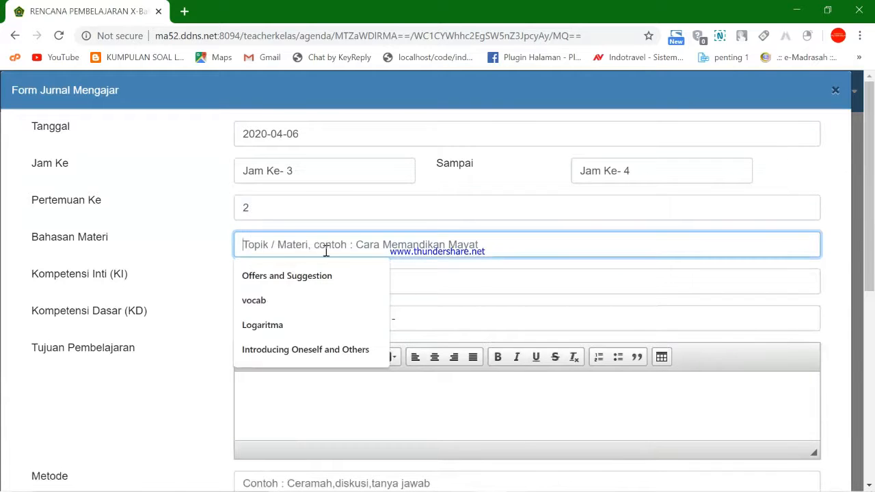
pyautogui.click(297, 280)
# - Select KI-3 Pengetahuan as the Kompetensi Inti and the interaksi interpersonal entry as the Kompetensi Dasar
pyautogui.click(395, 289)
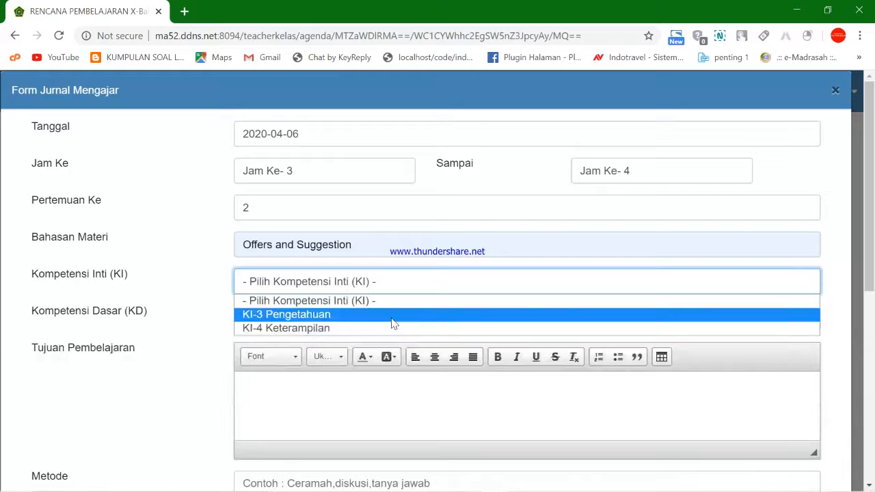
pyautogui.click(393, 316)
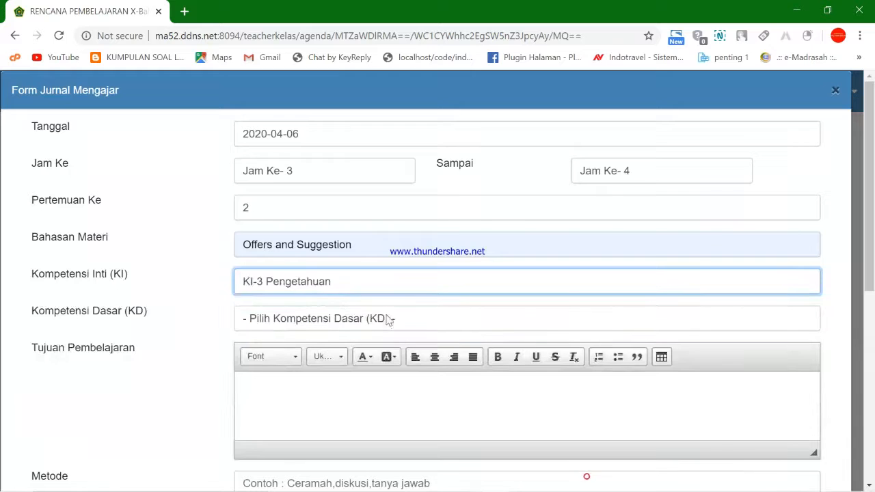
pyautogui.click(354, 287)
pyautogui.click(345, 316)
pyautogui.click(347, 320)
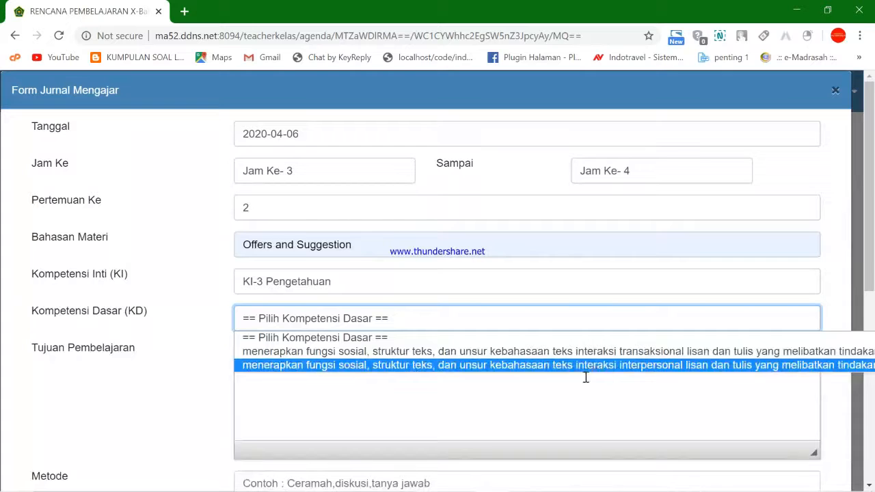
pyautogui.click(513, 366)
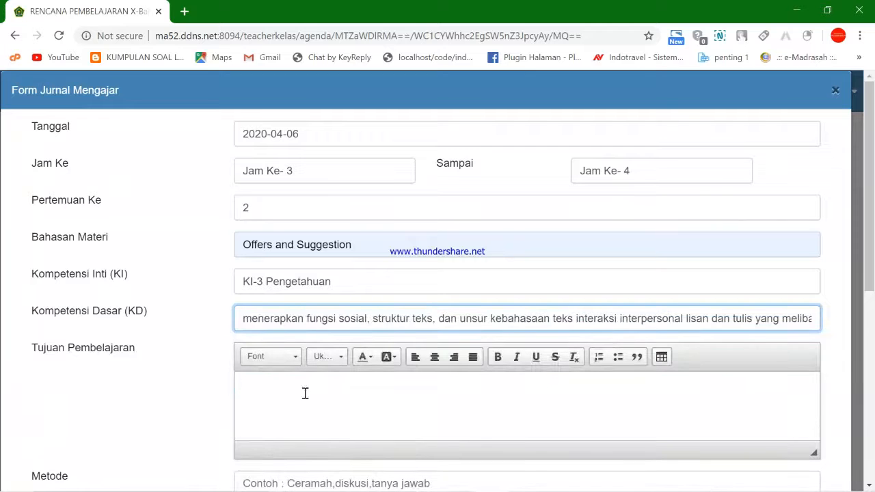
# - Write "Menuntun siswa Untuk bisa ........." as the Tujuan Pembelajaran
pyautogui.click(304, 391)
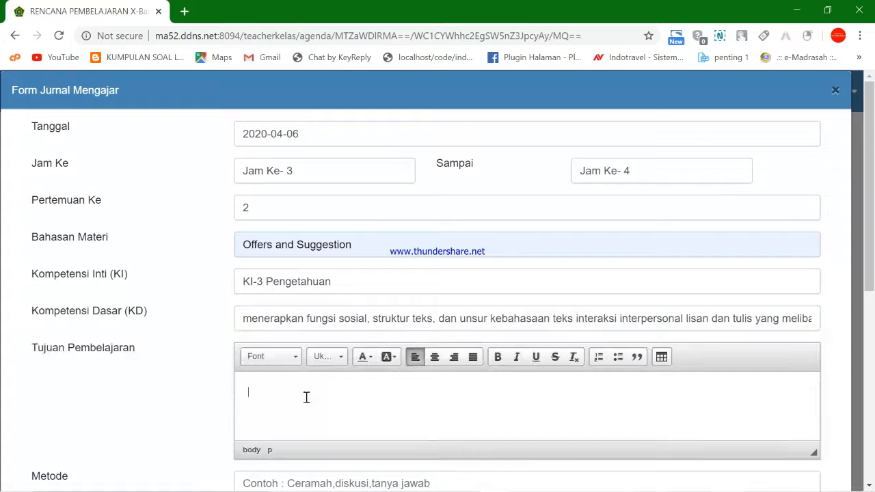
pyautogui.write('Menuntun siswa Untuk bisa')
pyautogui.moveTo(358, 393); pyautogui.dragTo(248, 394)
pyautogui.click(379, 394)
pyautogui.moveTo(385, 394); pyautogui.dragTo(259, 408)
pyautogui.click(401, 396)
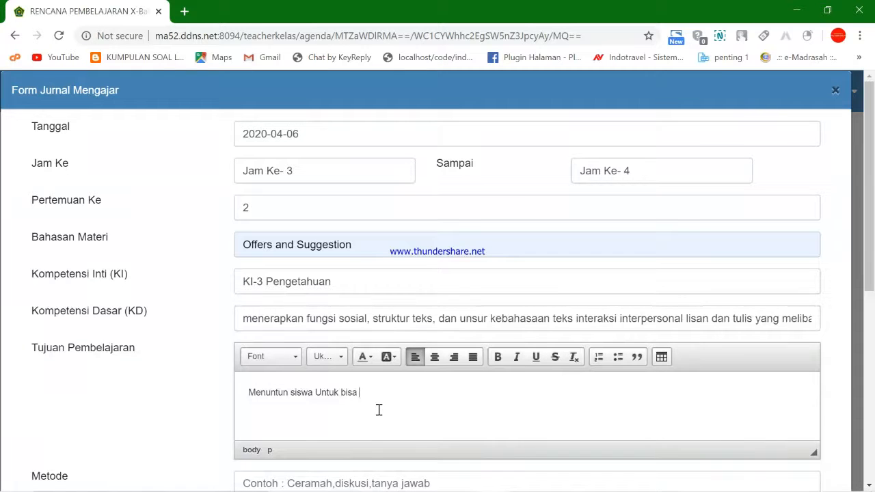
pyautogui.scroll(-2, 369, 396)
pyautogui.scroll(2, 369, 397)
pyautogui.write('.......')
# - Fill in Tanya Jawab as the Metode and Buku,internet as the Media/Sumber Belajar
pyautogui.scroll(-2, 369, 393)
pyautogui.click(307, 346)
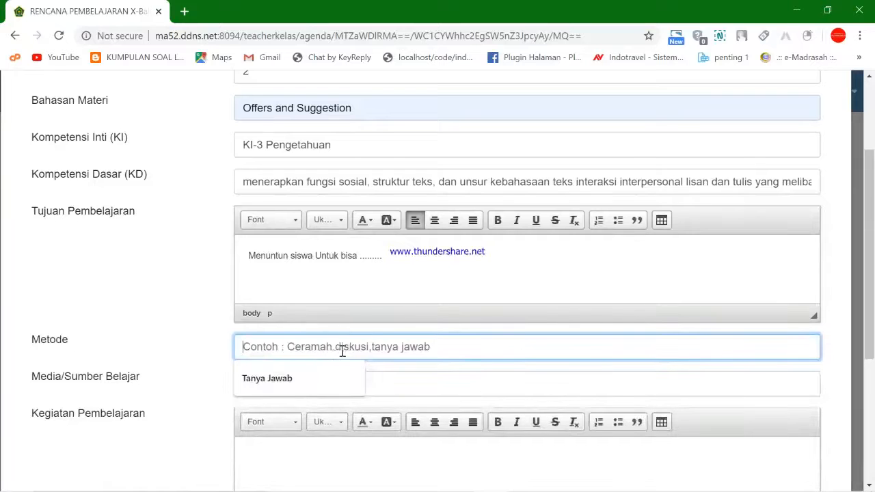
pyautogui.click(332, 384)
pyautogui.click(332, 392)
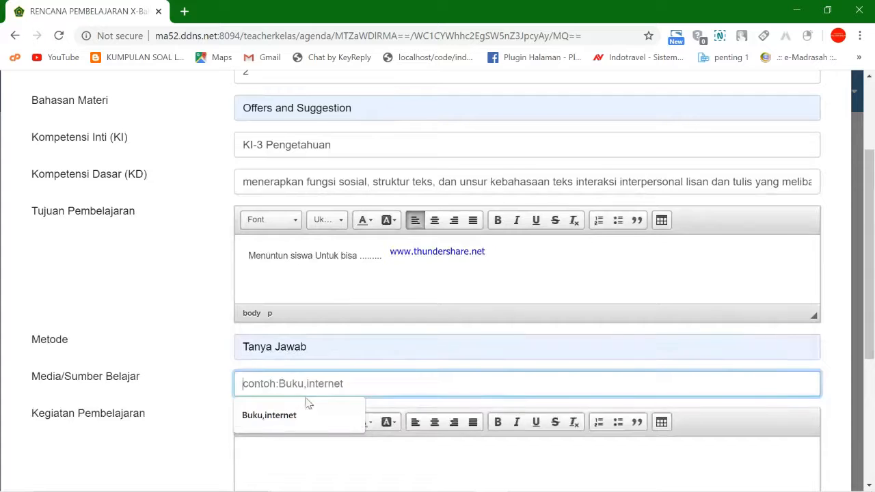
pyautogui.click(283, 415)
# - Leave Kegiatan Pembelajaran and Penilaian blank and save the lesson plan
pyautogui.scroll(-2, 362, 414)
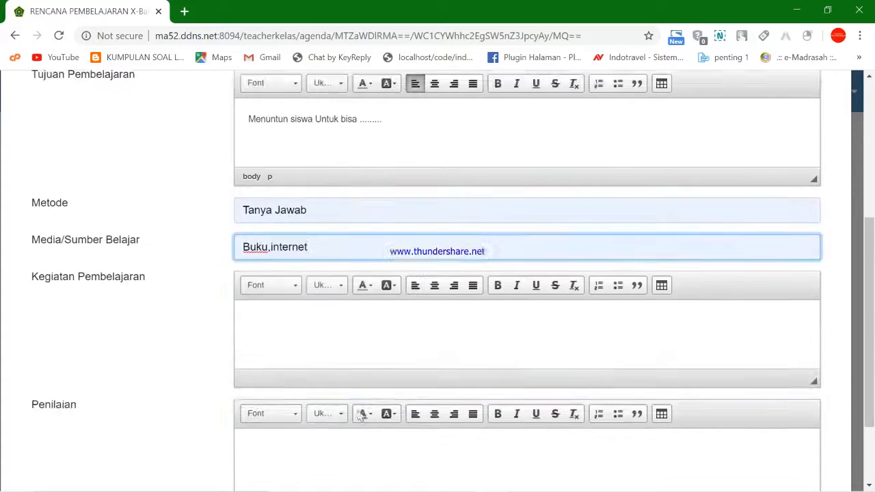
pyautogui.click(307, 334)
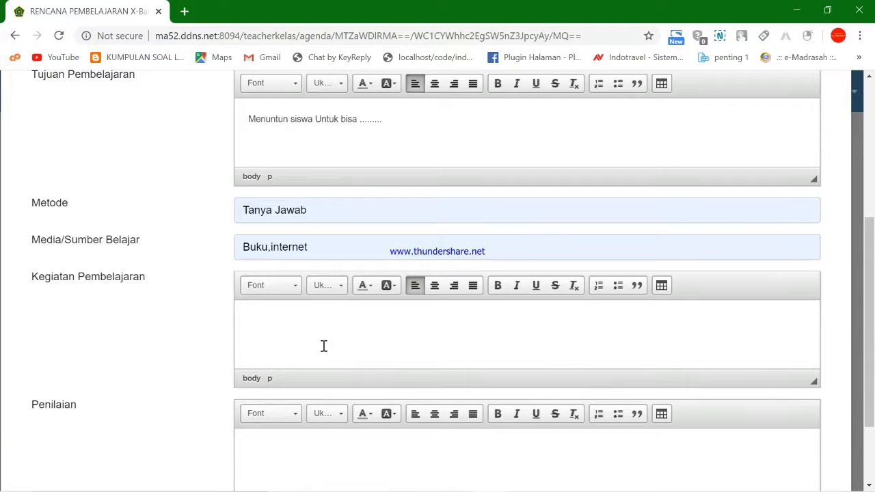
pyautogui.scroll(-1, 232, 340)
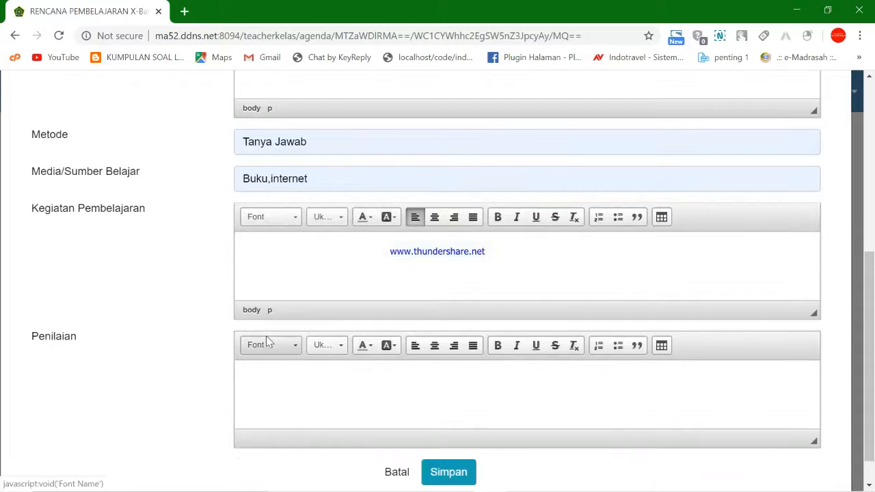
pyautogui.click(356, 394)
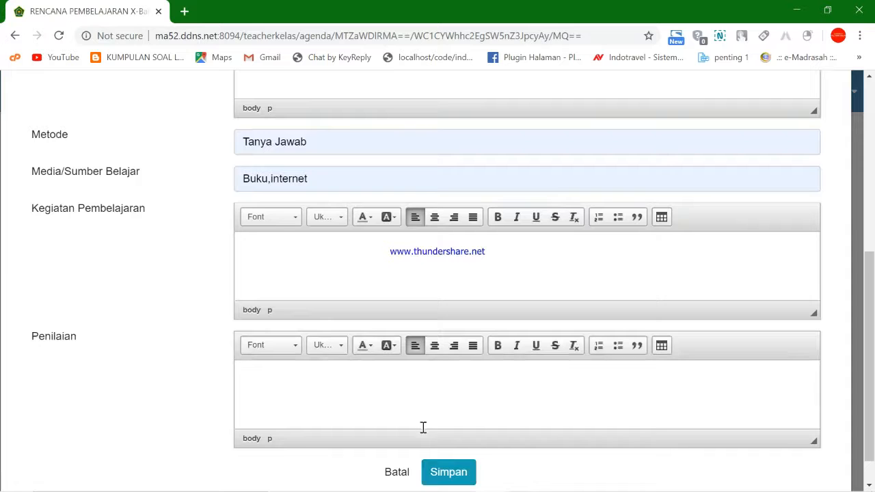
pyautogui.click(459, 473)
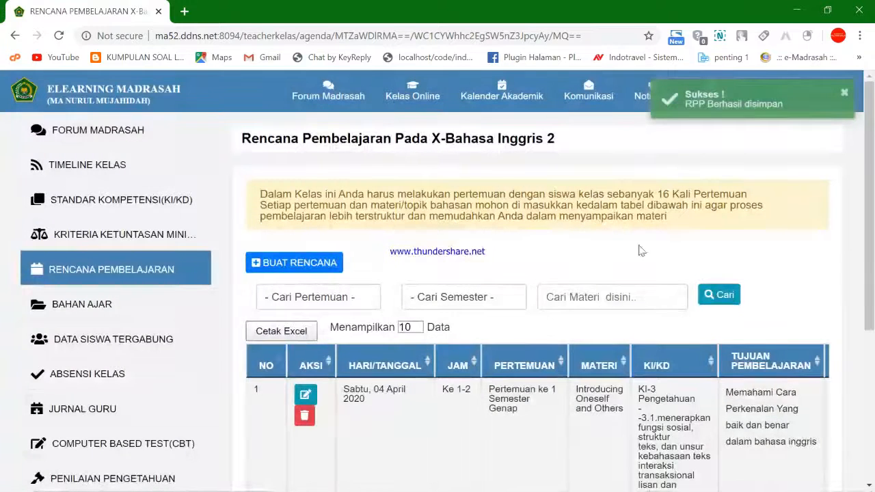
# - Filter the lesson plan list to Pertemuan Ke - 2
pyautogui.scroll(-4, 438, 380)
pyautogui.scroll(4, 433, 376)
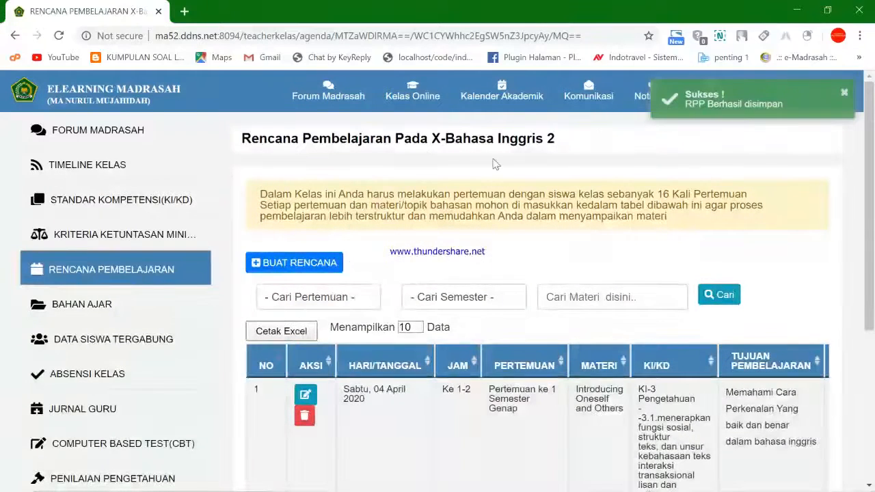
pyautogui.click(328, 298)
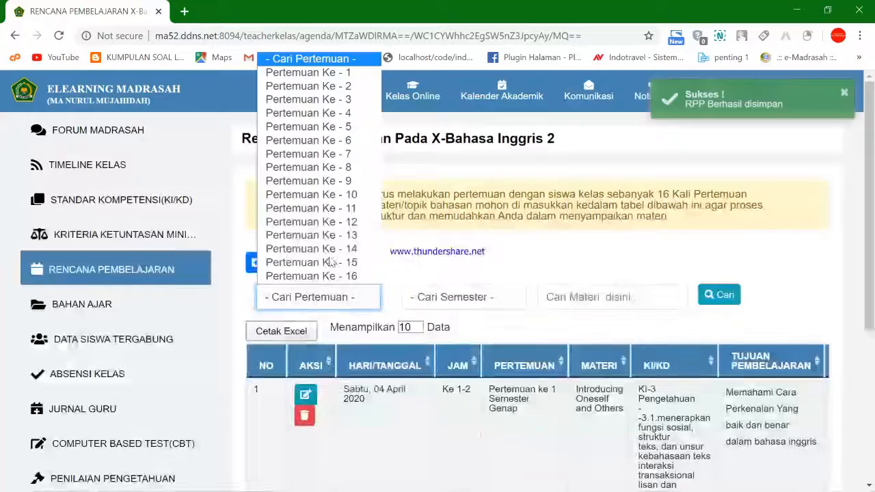
pyautogui.click(342, 86)
pyautogui.click(718, 294)
# - Examine the filtered lesson plan's row, including its date, hours, material, KI/KD and learning objective columns
pyautogui.scroll(-1, 367, 411)
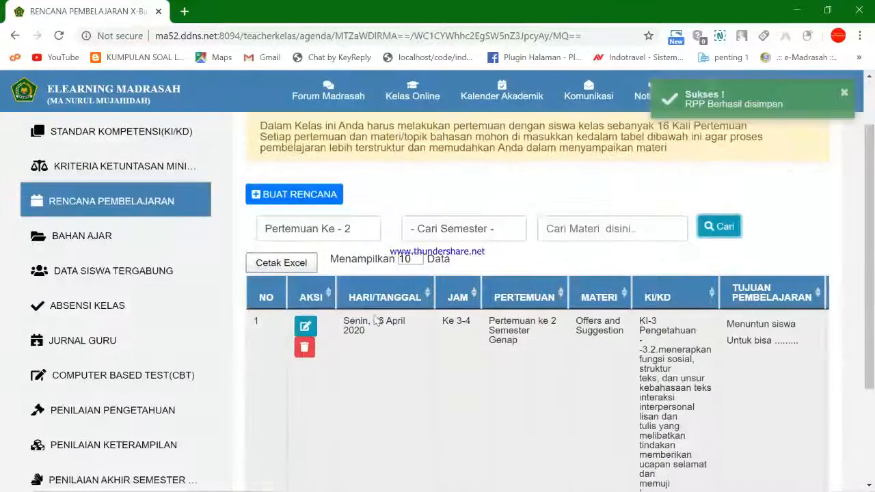
pyautogui.scroll(-2, 366, 314)
pyautogui.scroll(3, 420, 371)
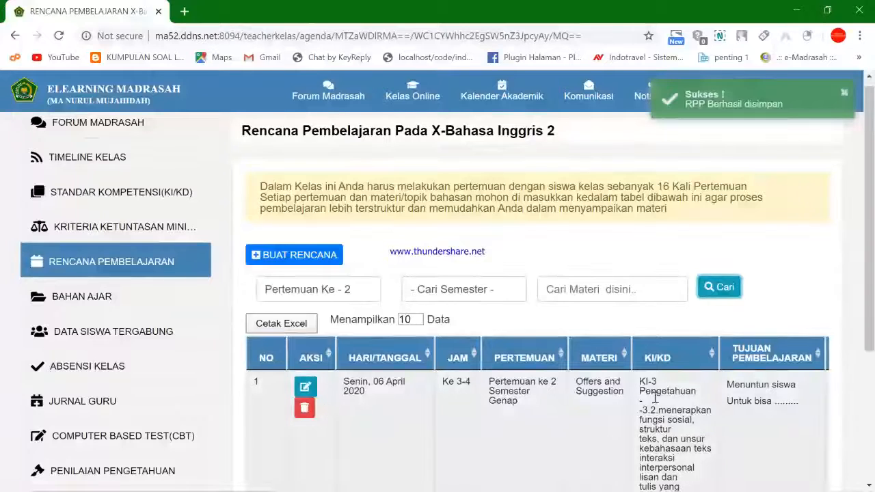
pyautogui.scroll(-1, 530, 413)
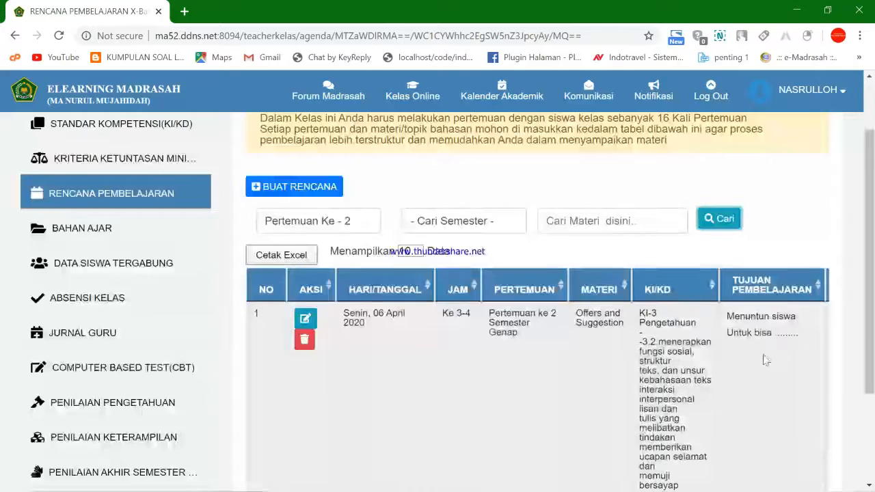
pyautogui.scroll(-2, 791, 349)
pyautogui.moveTo(580, 444); pyautogui.dragTo(371, 453)
pyautogui.scroll(3, 371, 453)
pyautogui.scroll(-1, 274, 333)
pyautogui.scroll(1, 273, 333)
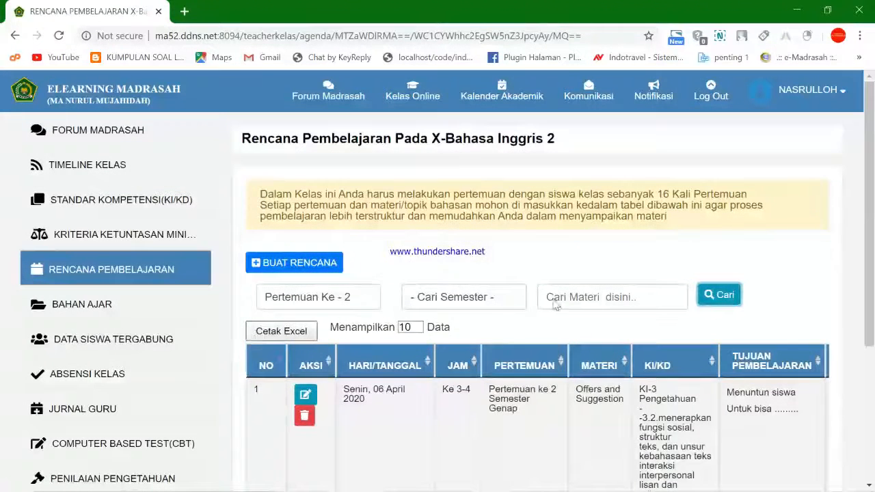
# - Start uploading a PDF-format teaching material for the class and attach Permendikbud No 37 Tahun 2018 KI-KD SD SMP SMA.pdf from Downloads
pyautogui.click(99, 303)
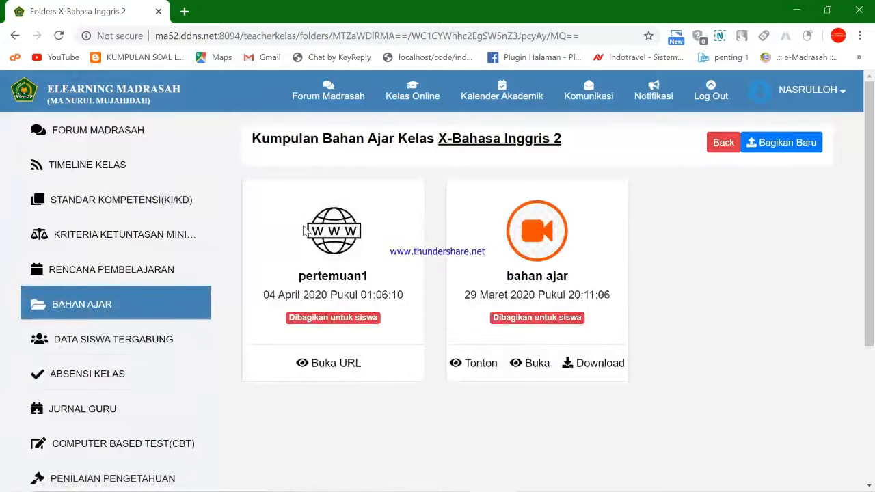
pyautogui.click(804, 145)
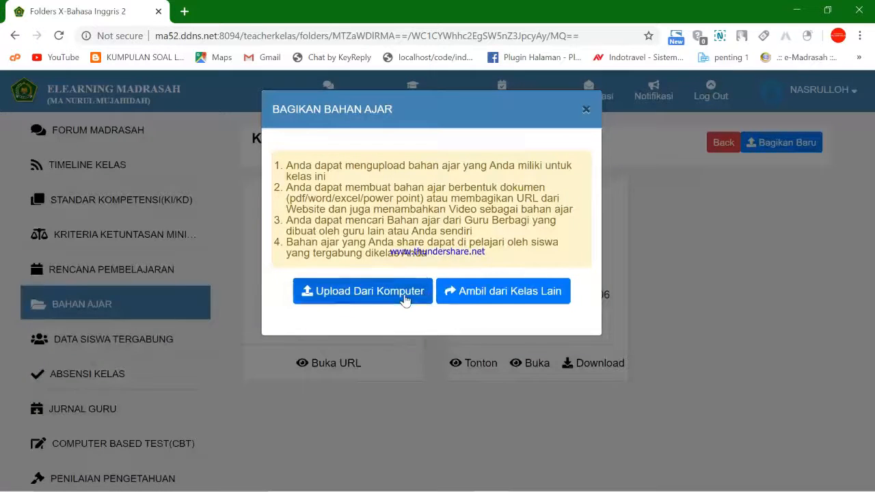
pyautogui.click(410, 294)
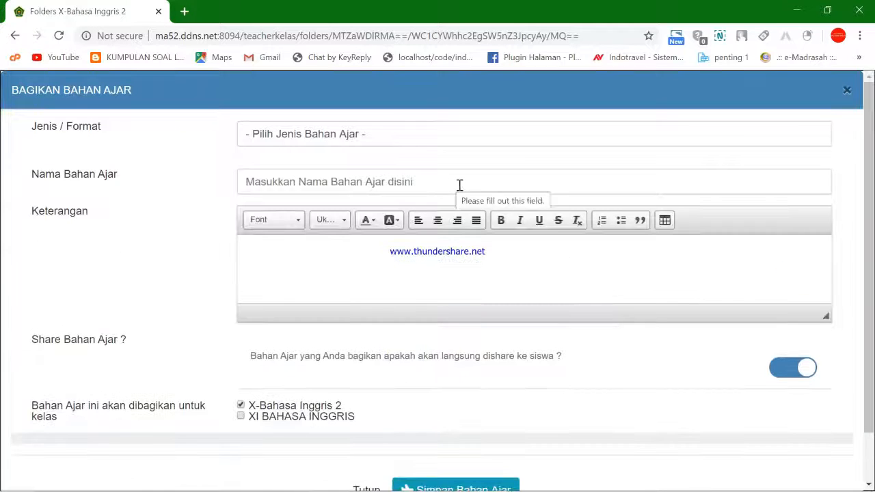
pyautogui.click(344, 137)
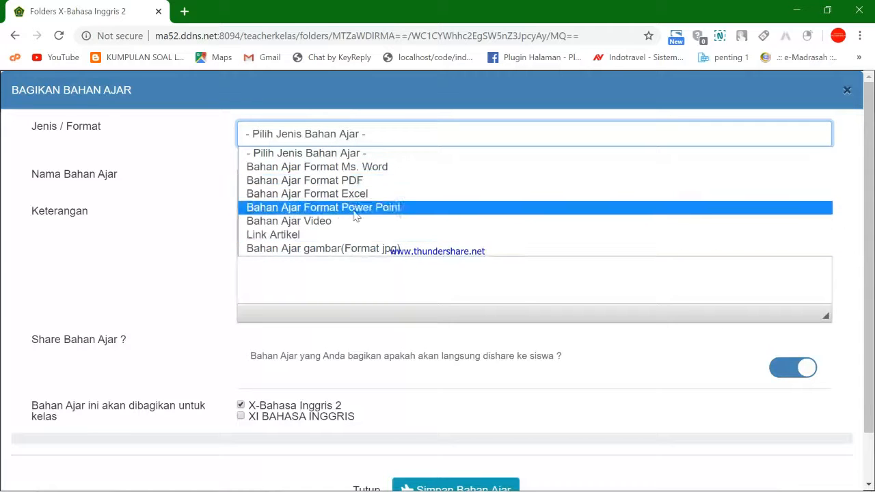
pyautogui.click(333, 182)
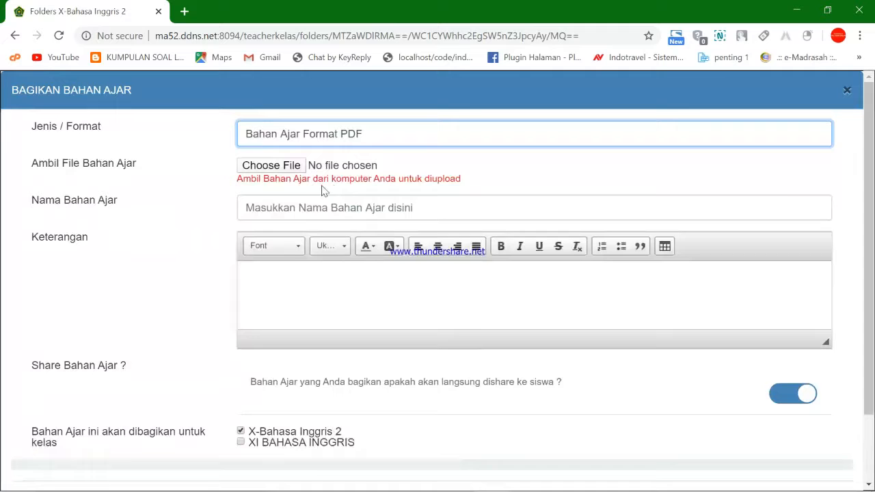
pyautogui.click(269, 165)
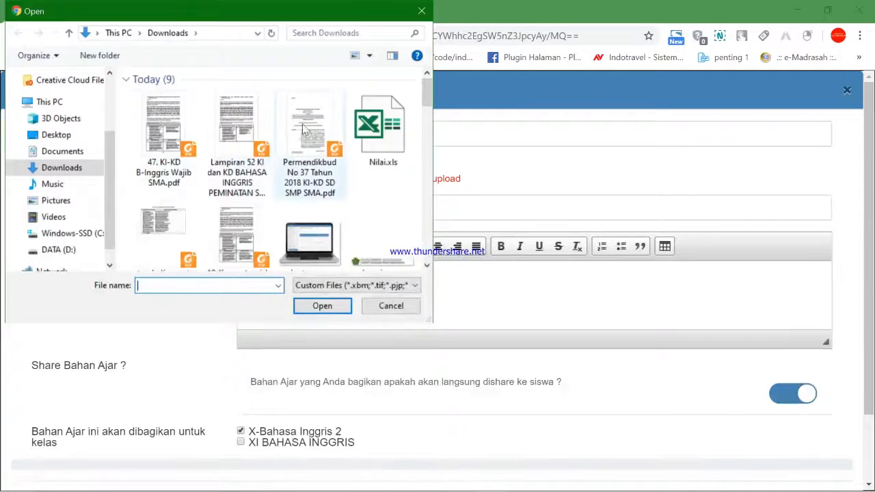
pyautogui.doubleClick(317, 186)
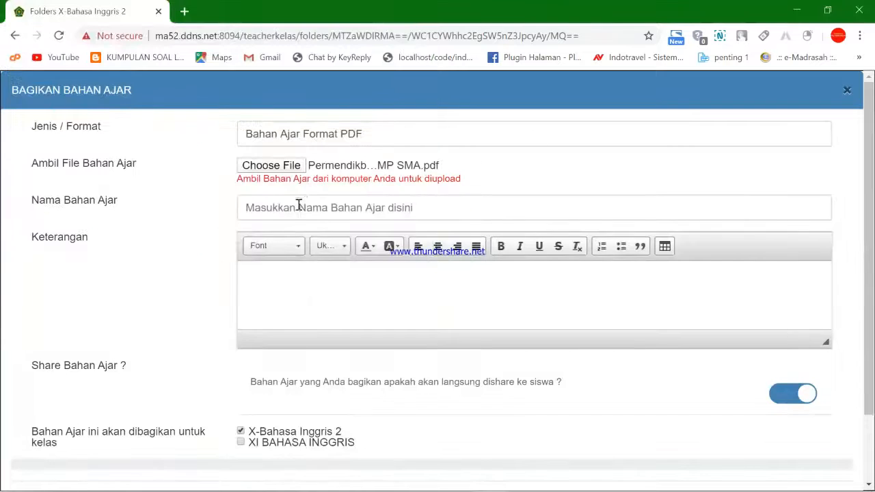
# - Name the teaching material Bahan Ajar Offering and suggestion
pyautogui.click(327, 206)
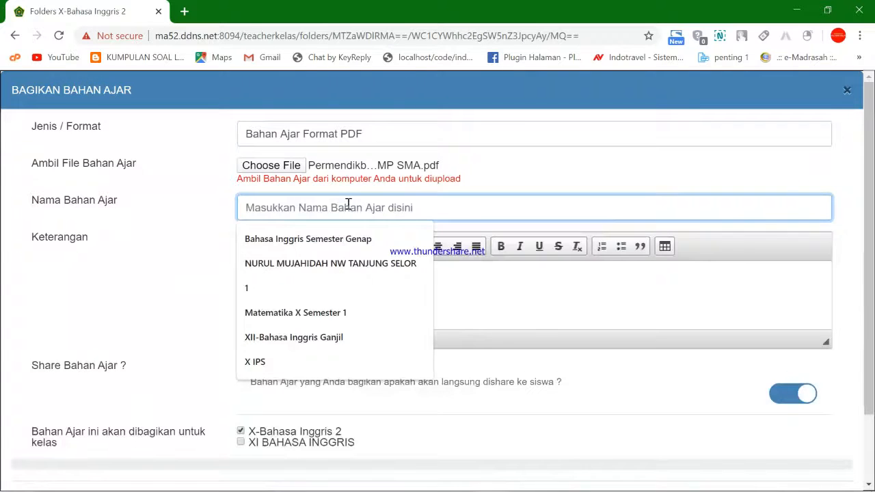
pyautogui.write('Bahan ')
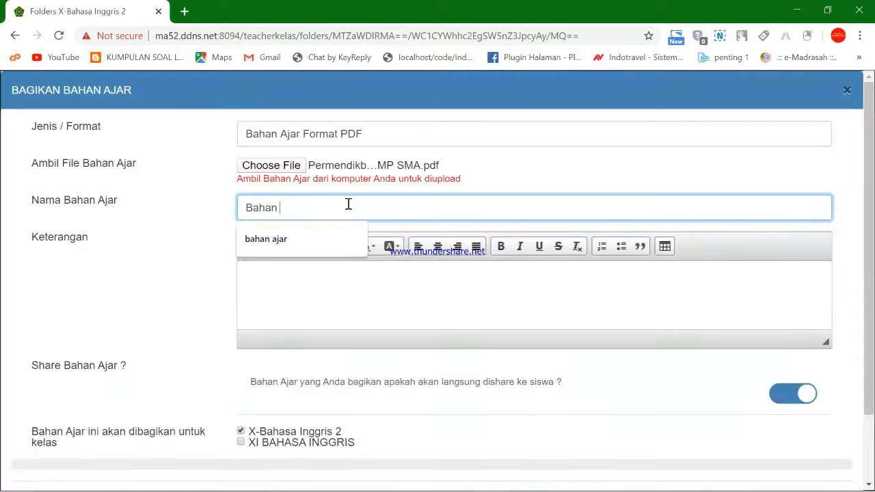
pyautogui.write('Ajar ')
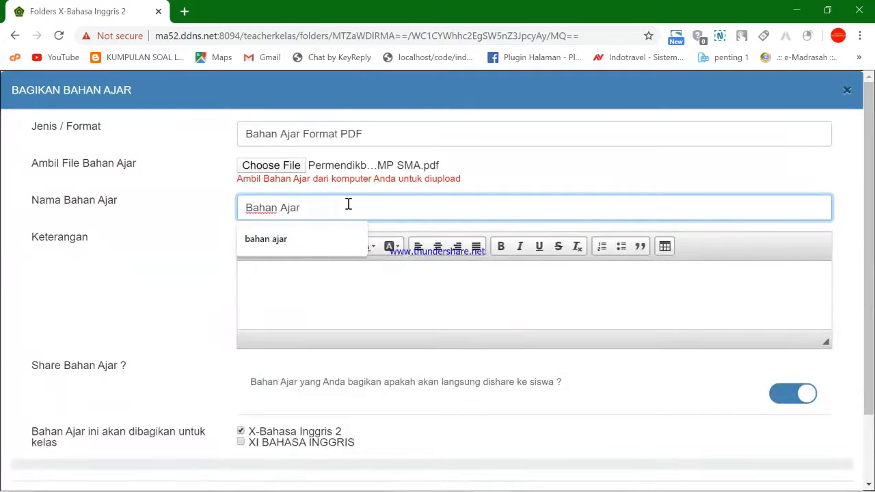
pyautogui.write('Of')
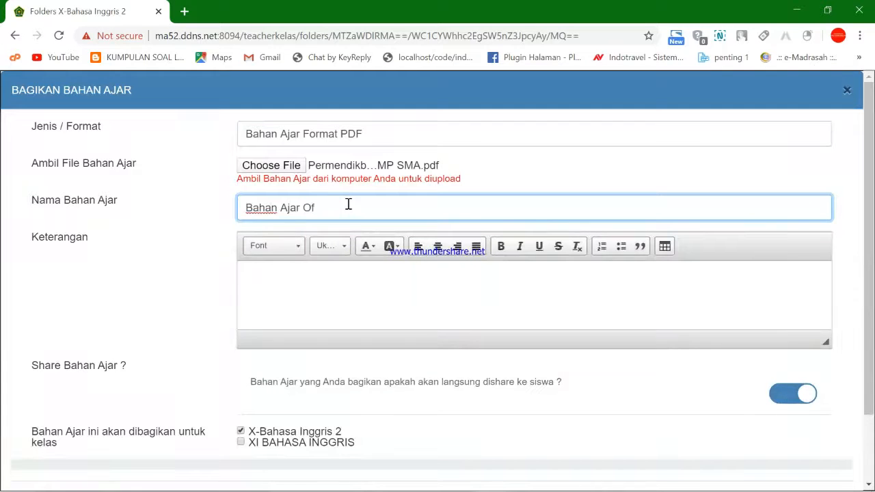
pyautogui.write('fering and suggestion')
# - Enter "Silahkan di pelajarai dan kita kan segera ulangan" as the Keterangan and save the teaching material
pyautogui.click(357, 281)
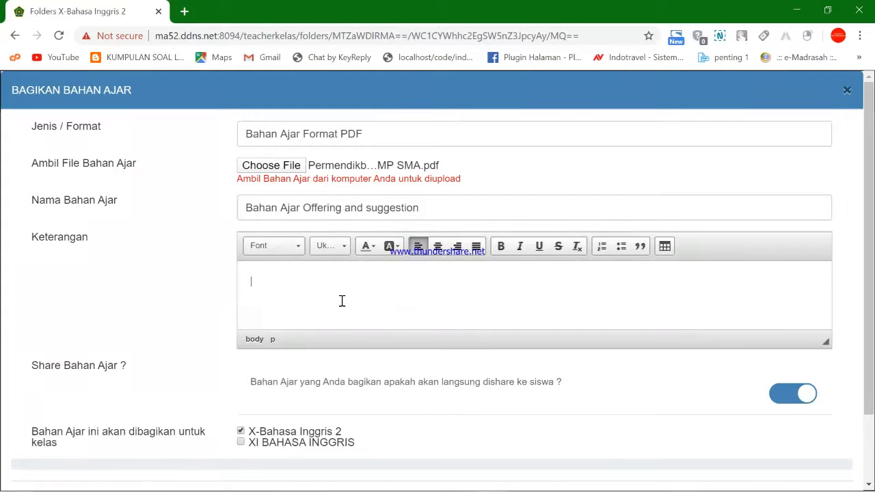
pyautogui.write('Silahkan di pelajarai dan kita kan segera ulangan')
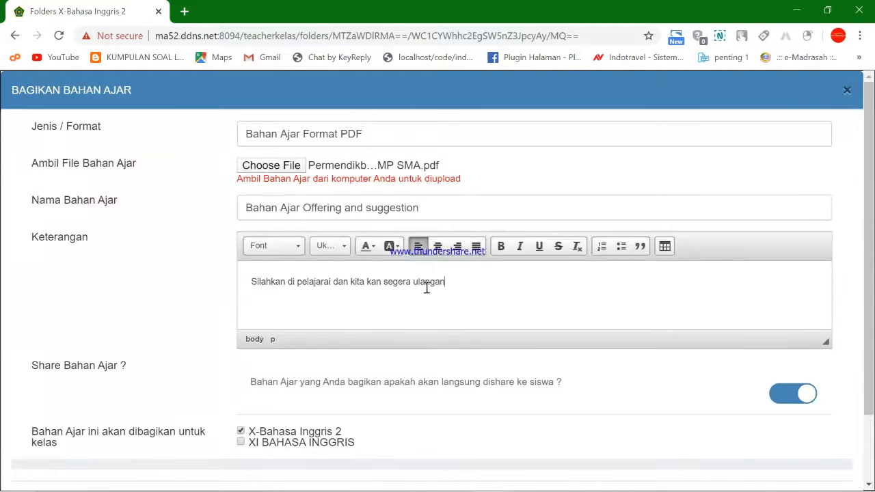
pyautogui.scroll(-1, 484, 321)
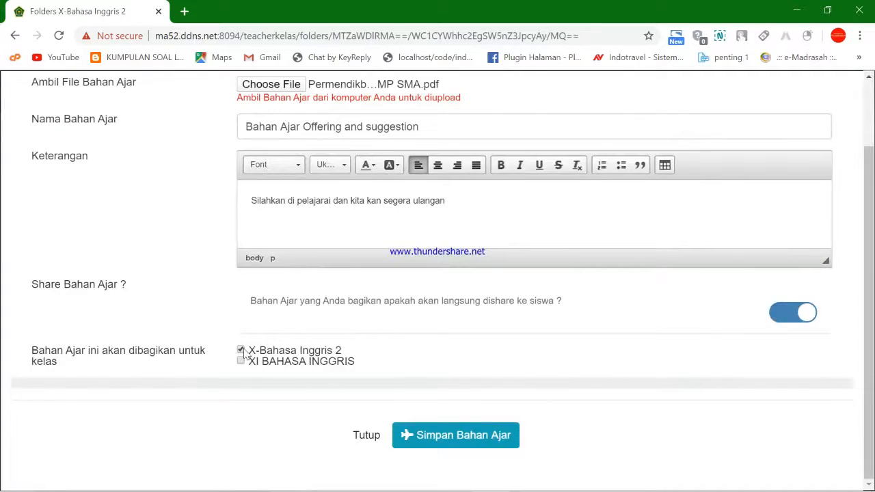
pyautogui.click(495, 437)
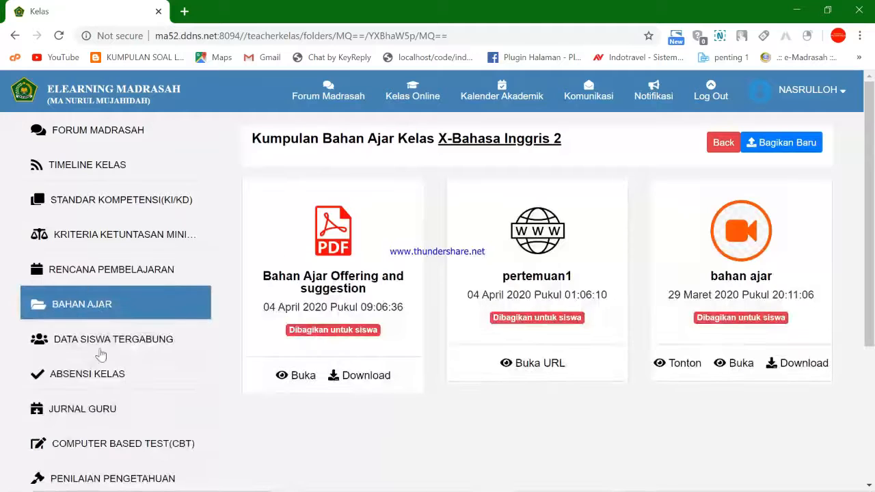
# - Open the Bahan Ajar Offering and suggestion material and look through its PDF pages and description
pyautogui.scroll(-1, 328, 314)
pyautogui.scroll(1, 321, 331)
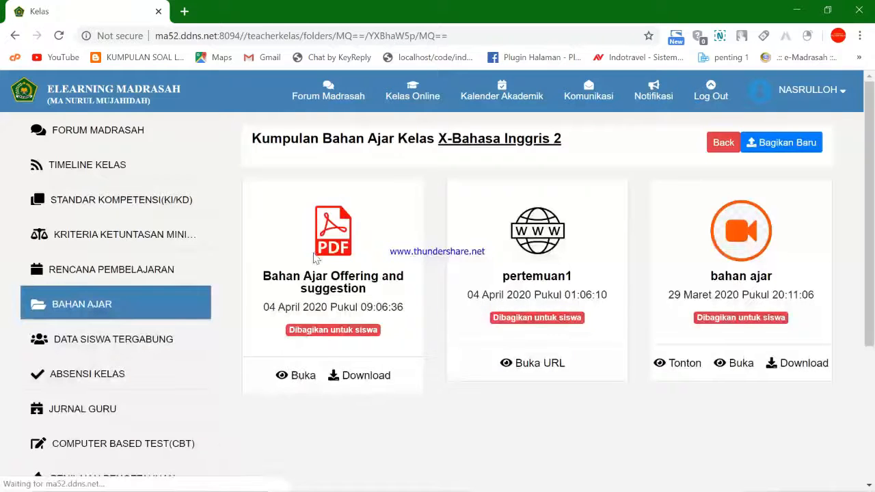
pyautogui.click(315, 260)
pyautogui.scroll(-3, 410, 287)
pyautogui.scroll(3, 407, 295)
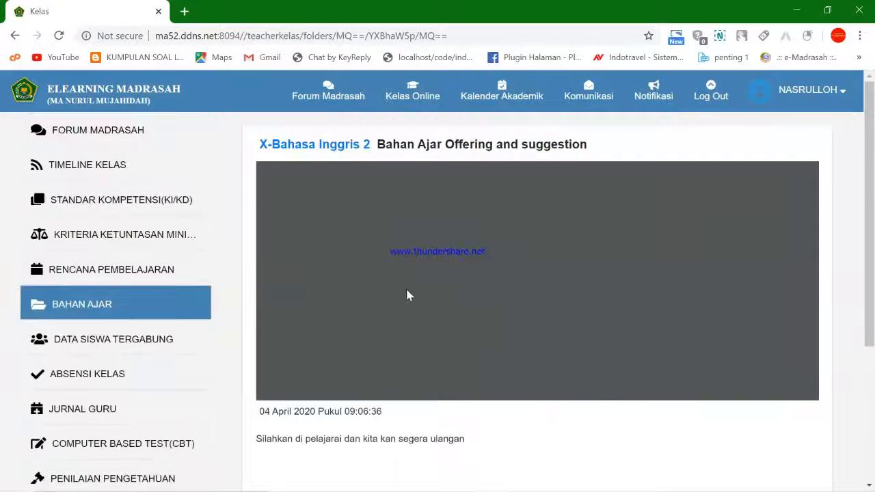
pyautogui.scroll(-2, 506, 280)
pyautogui.scroll(2, 573, 295)
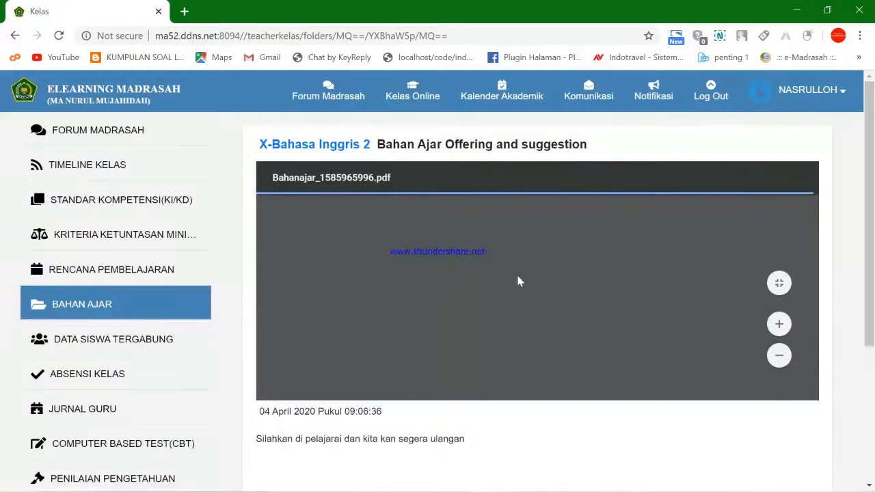
pyautogui.scroll(-10, 641, 291)
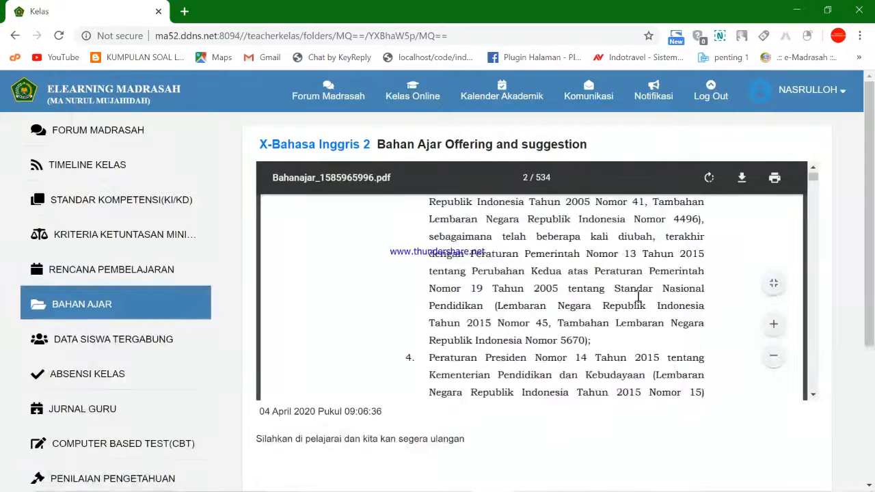
pyautogui.scroll(6, 637, 297)
pyautogui.scroll(-3, 452, 308)
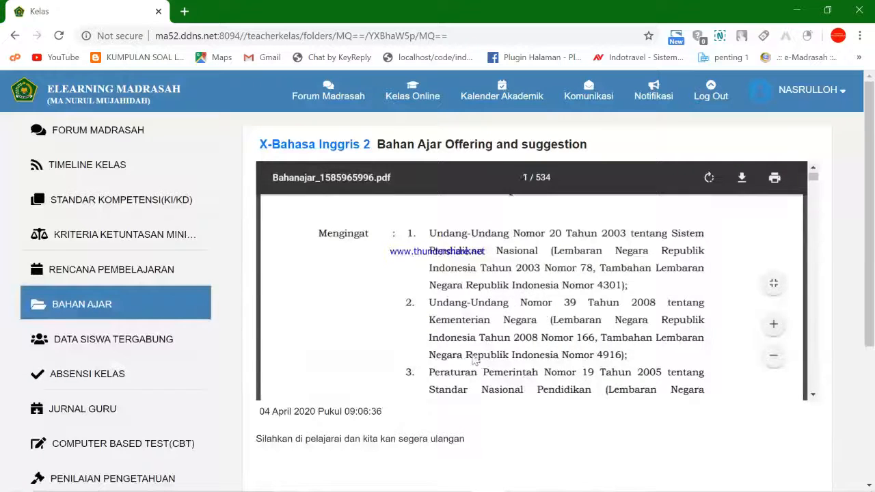
pyautogui.scroll(5, 475, 361)
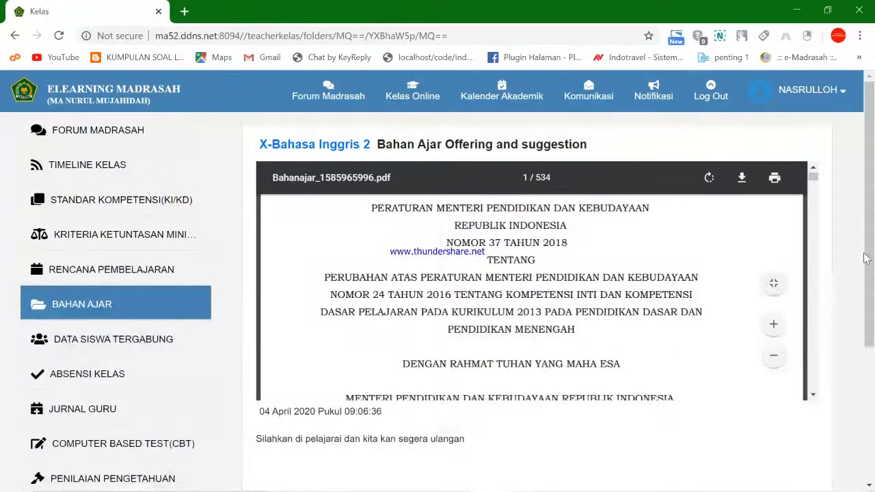
pyautogui.scroll(-2, 861, 273)
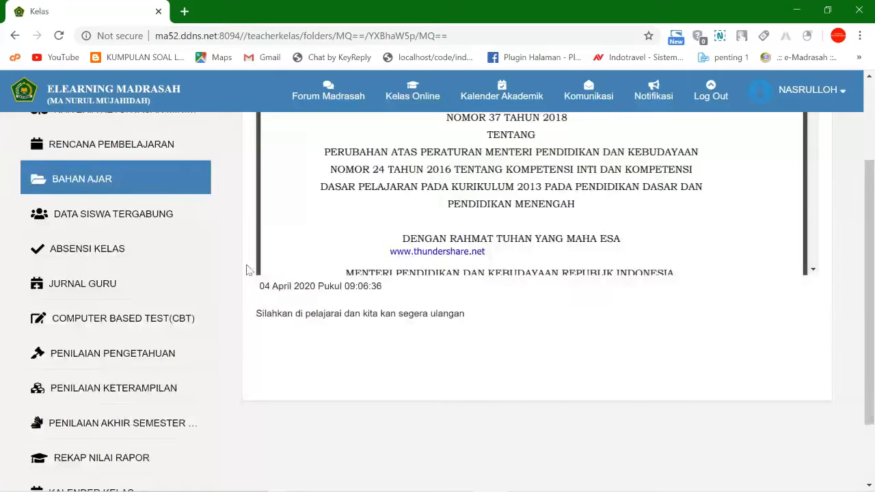
pyautogui.scroll(2, 287, 297)
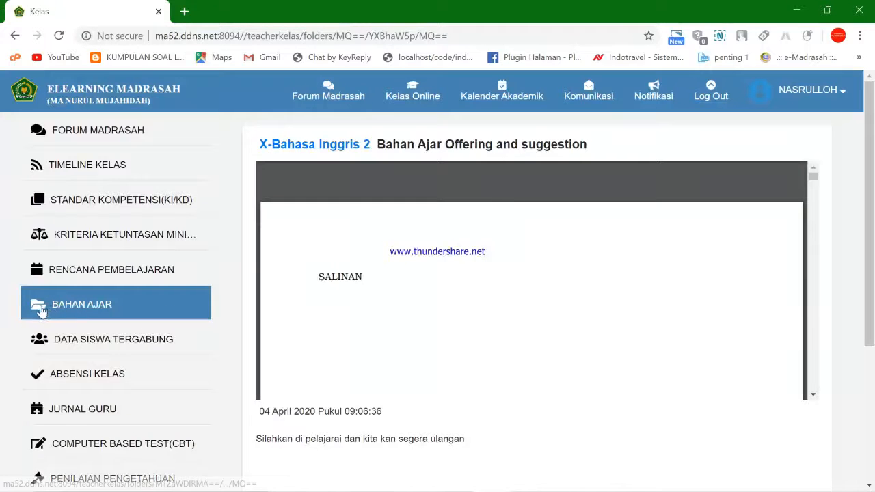
# - Go to the class's Penilaian Pengetahuan and open the existing KD 3.1 Penugasan assessment for editing
pyautogui.scroll(-1, 128, 415)
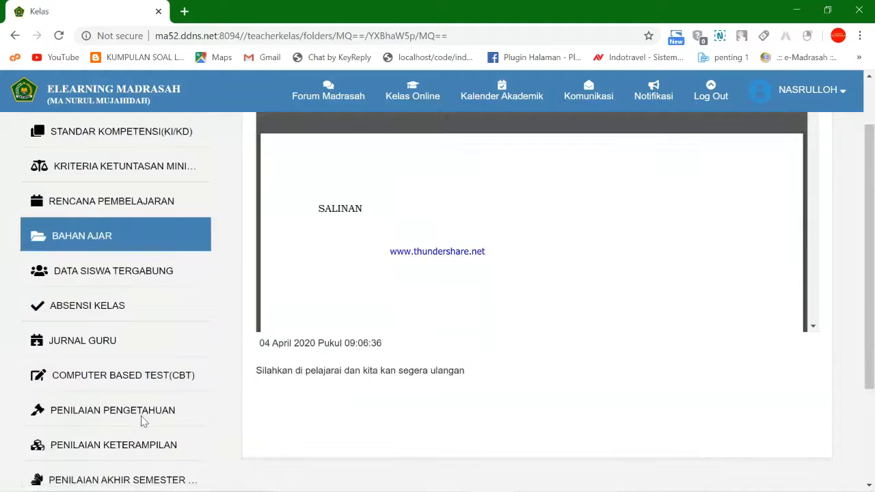
pyautogui.scroll(-1, 102, 430)
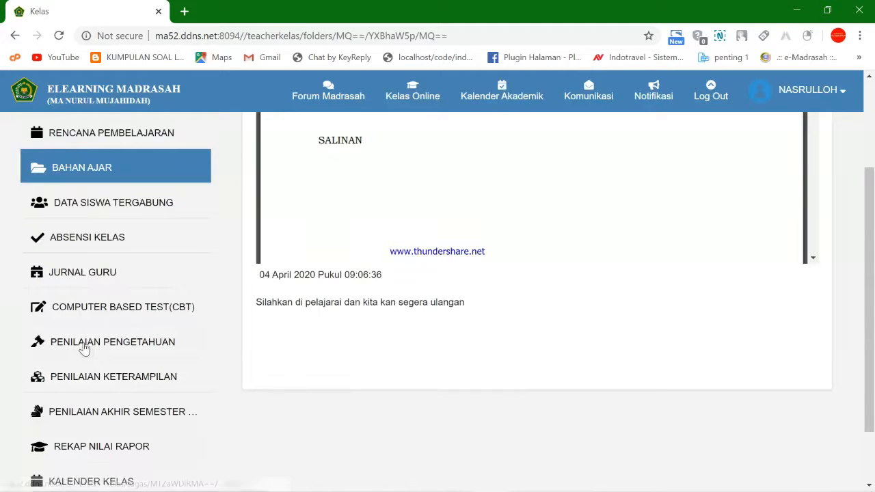
pyautogui.click(84, 349)
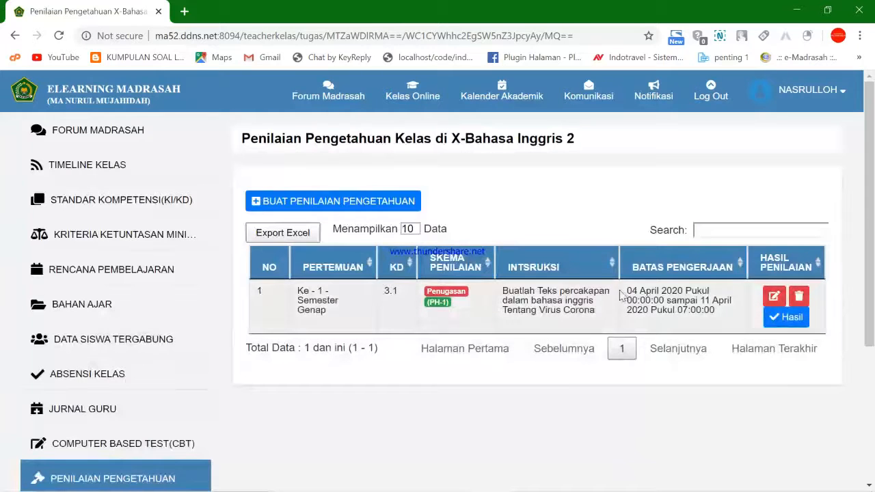
pyautogui.click(773, 297)
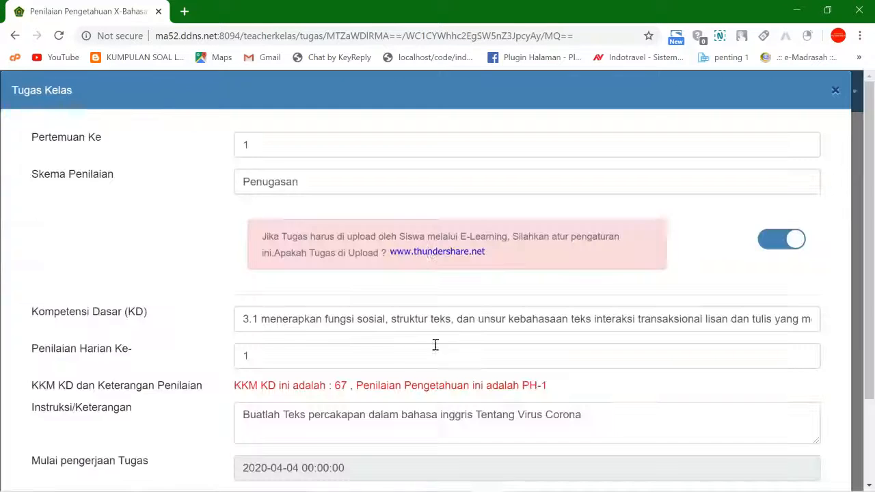
# - Select Pertemuan Ke 1 and the Penugasan scheme, review the assessment's remaining fields and save it
pyautogui.click(303, 143)
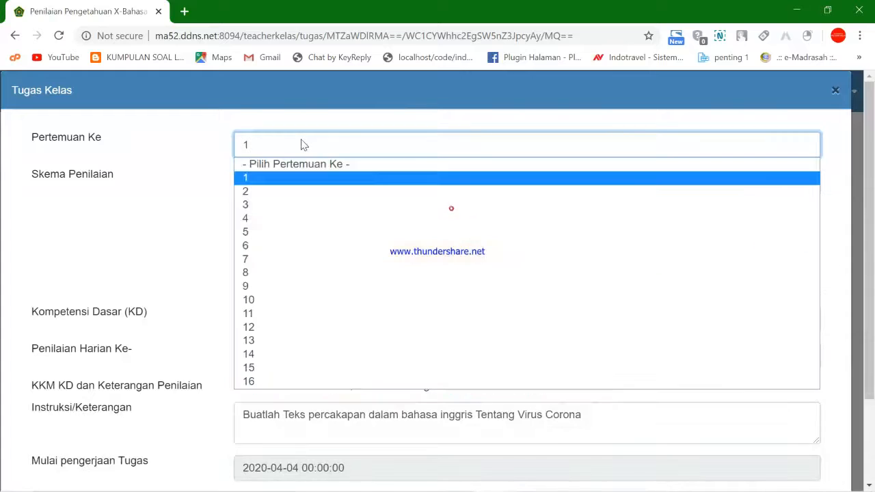
pyautogui.click(305, 179)
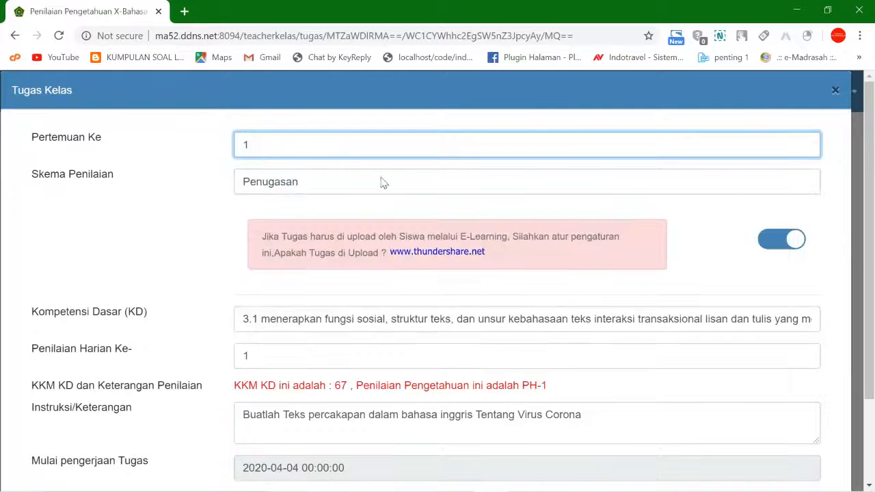
pyautogui.click(361, 190)
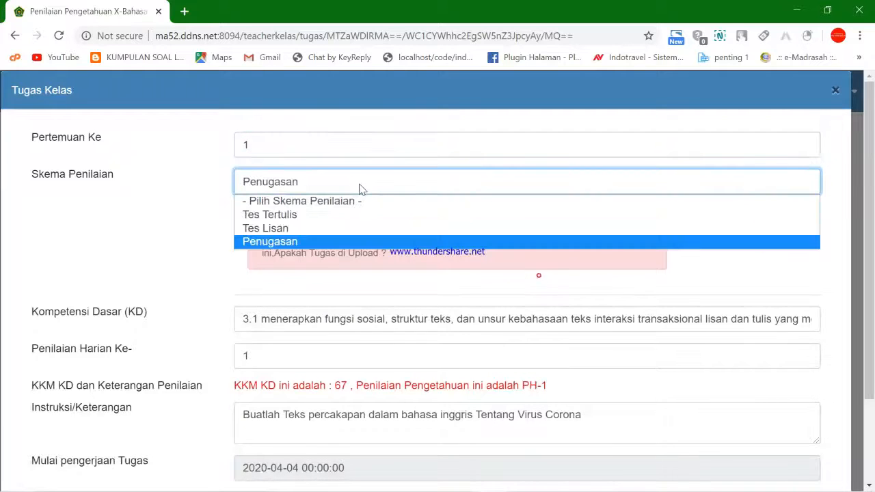
pyautogui.click(338, 241)
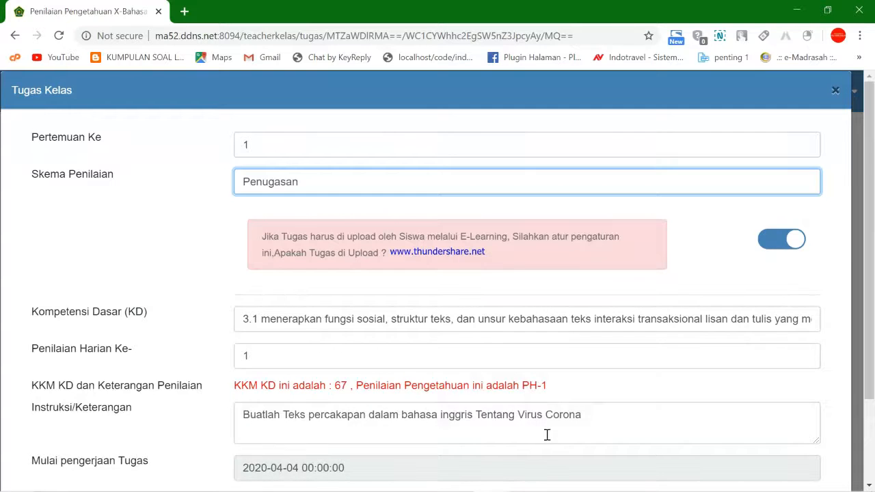
pyautogui.scroll(-3, 547, 435)
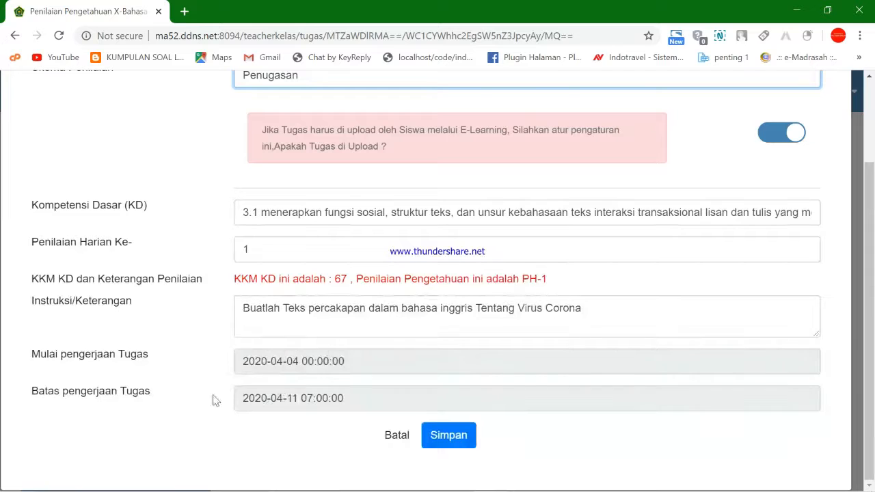
pyautogui.click(453, 439)
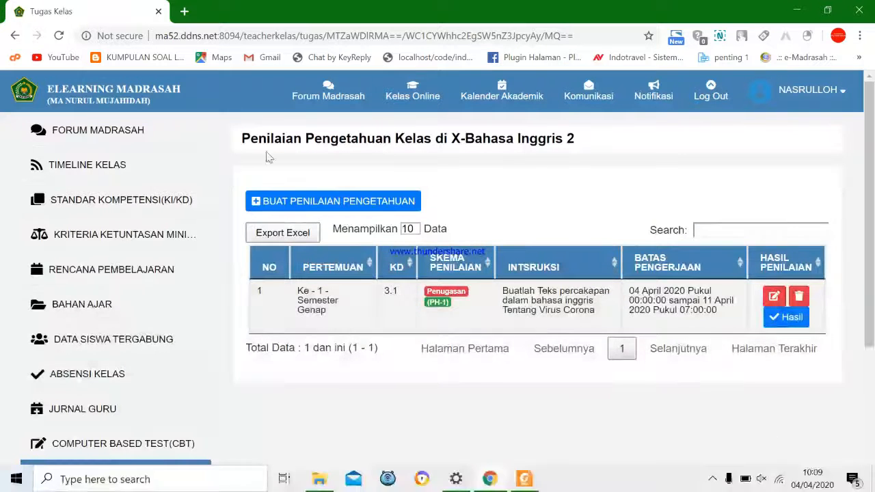
pyautogui.scroll(-1, 387, 313)
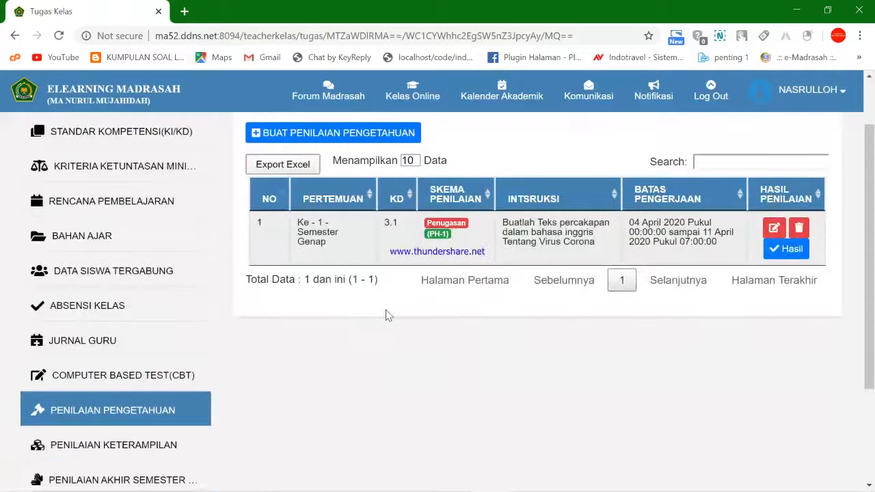
pyautogui.scroll(1, 387, 312)
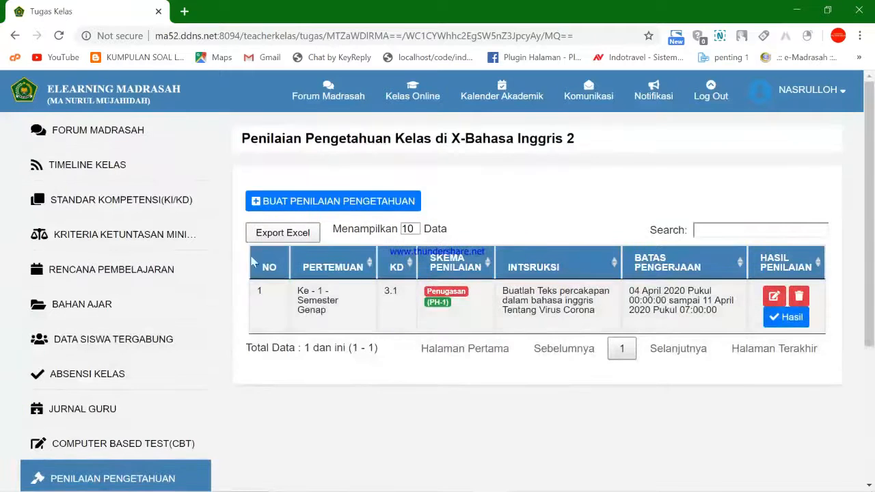
# - Go to the class's Penilaian Keterampilan and open the existing KD 4.1 Unjuk Kerja / Praktek assessment for editing
pyautogui.scroll(-1, 403, 353)
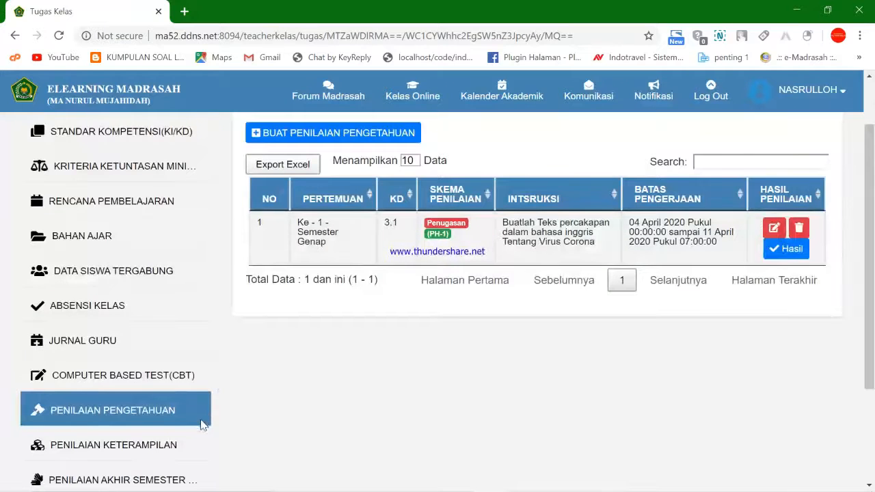
pyautogui.click(63, 453)
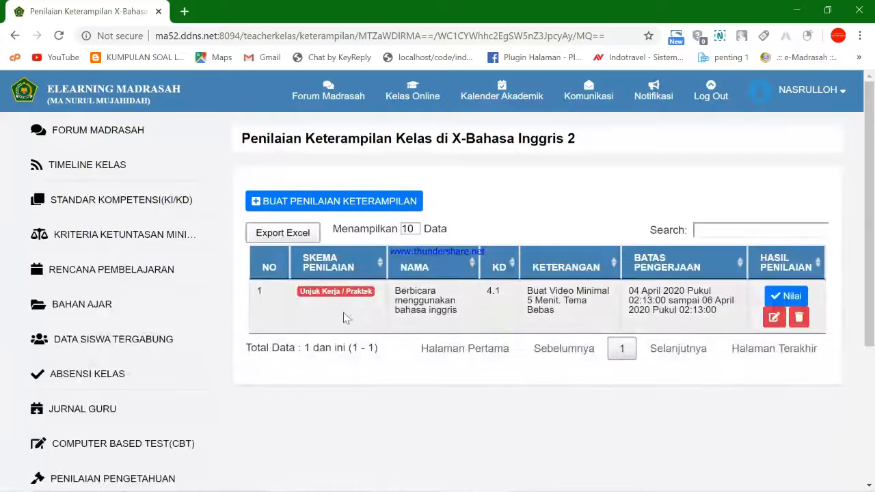
pyautogui.click(774, 317)
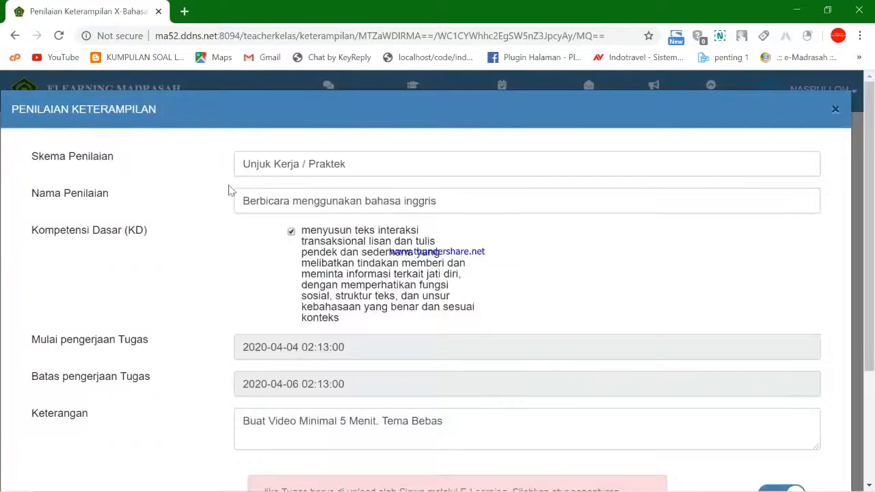
# - Review the skills assessment's scheme, name, KD, work period, Keterangan and upload setting, and save it
pyautogui.click(293, 173)
pyautogui.scroll(-1, 348, 301)
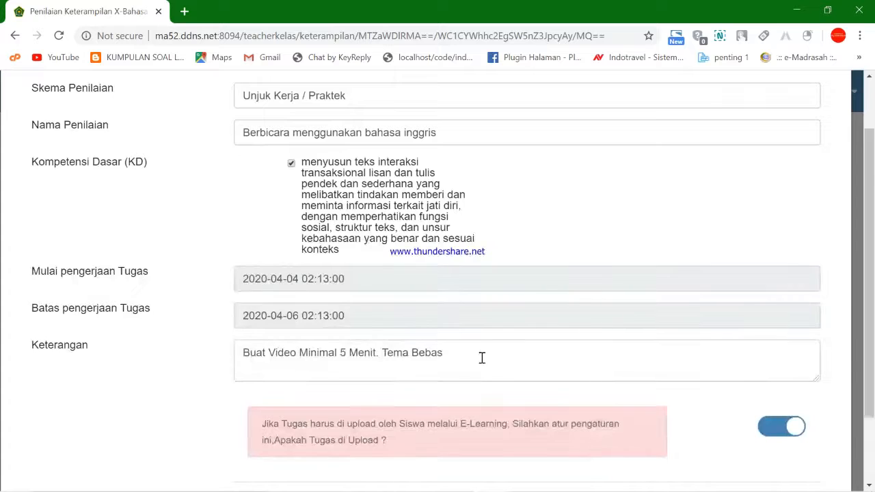
pyautogui.scroll(-2, 484, 369)
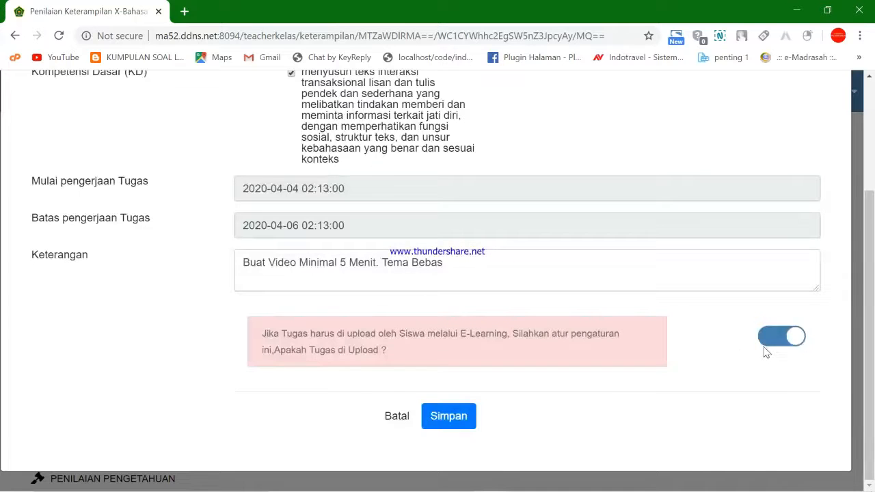
pyautogui.click(470, 417)
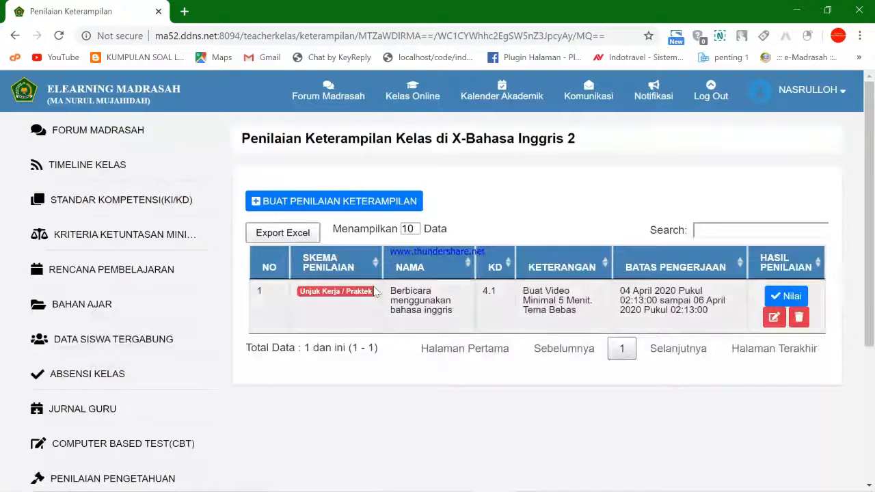
# - Try to open the class's Absensi Kelas page and go back to the previous page
pyautogui.scroll(-2, 482, 444)
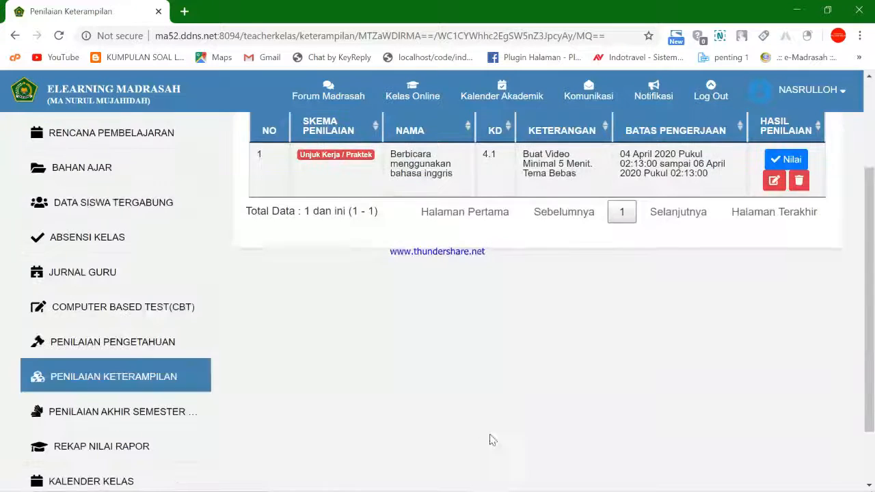
pyautogui.scroll(-1, 487, 430)
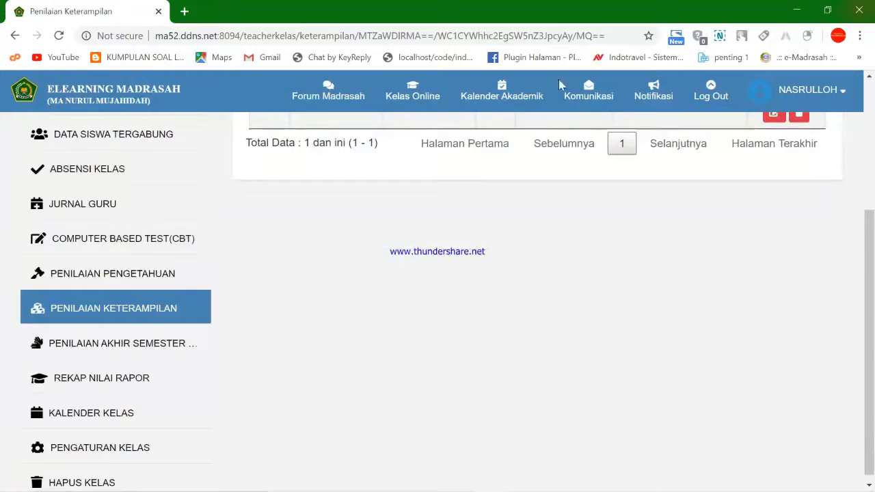
pyautogui.scroll(2, 95, 311)
pyautogui.scroll(-1, 95, 311)
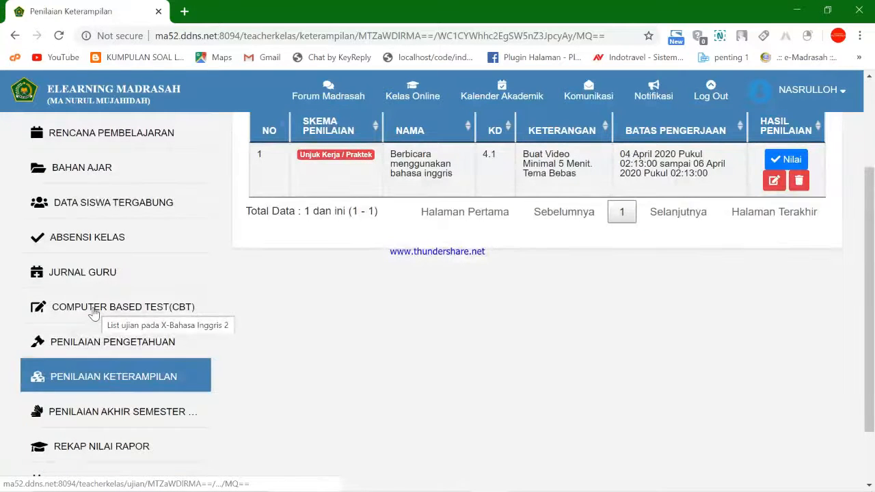
pyautogui.scroll(1, 94, 312)
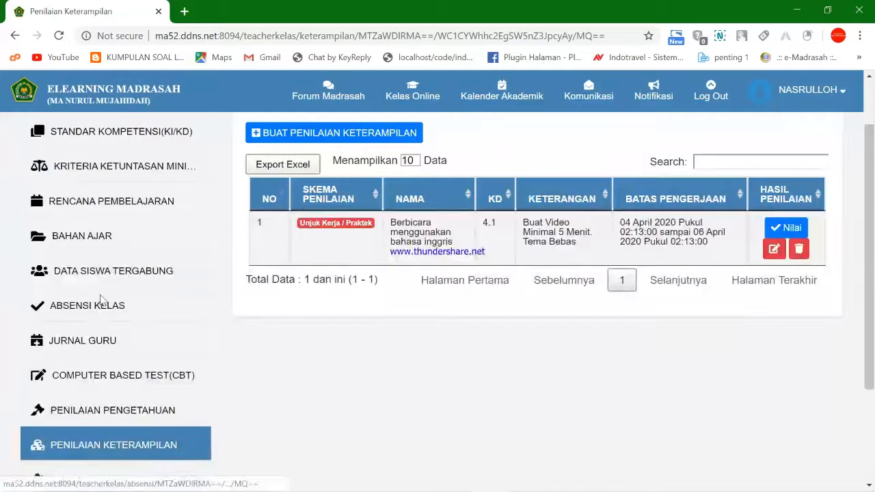
pyautogui.click(113, 309)
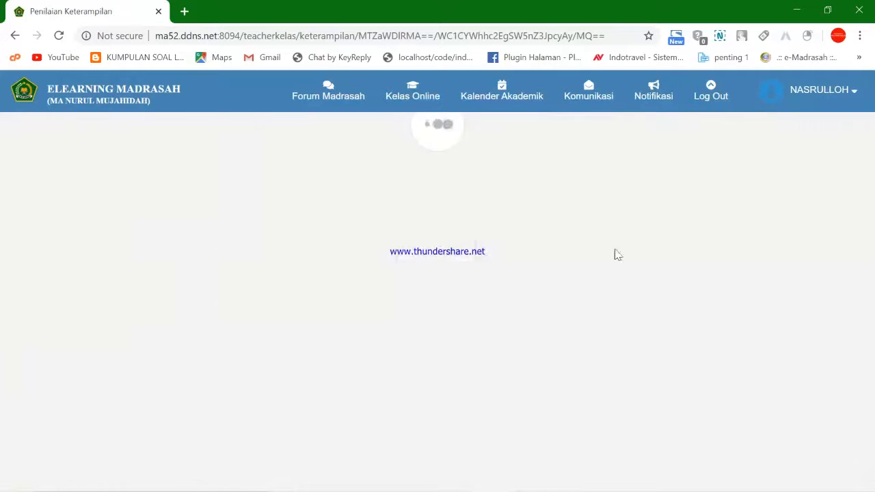
pyautogui.click(14, 37)
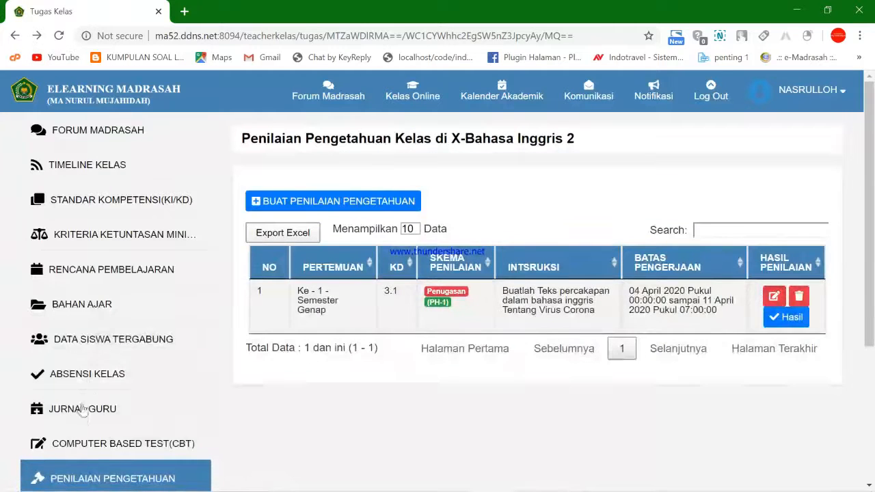
# - Open Data Siswa Tergabung and examine the enrolled students' details and online status
pyautogui.click(97, 341)
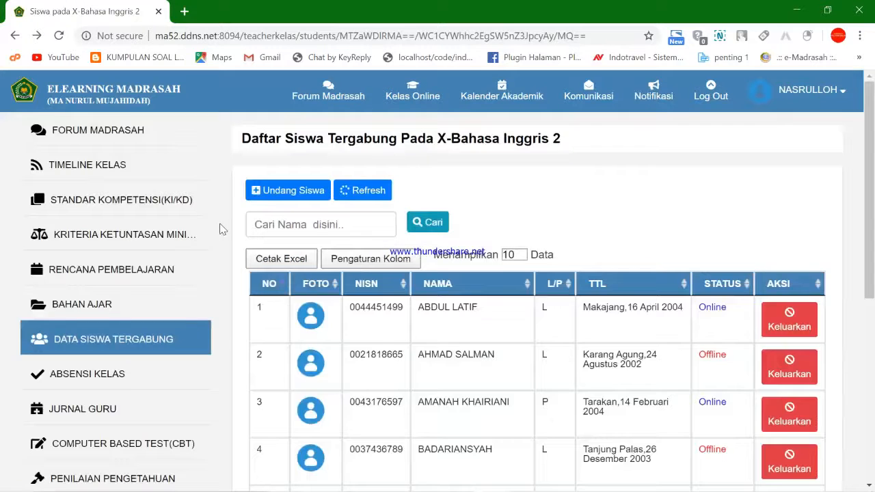
pyautogui.scroll(-1, 631, 368)
pyautogui.scroll(-5, 630, 369)
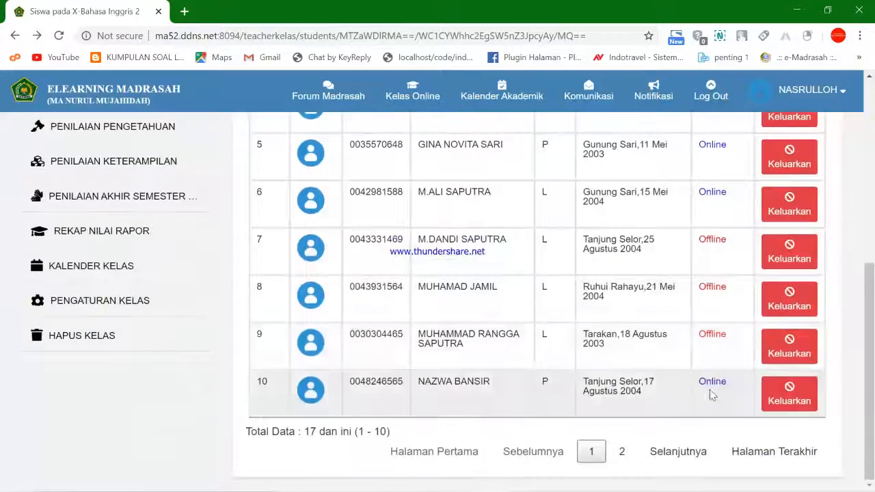
pyautogui.scroll(6, 713, 390)
pyautogui.scroll(-4, 424, 352)
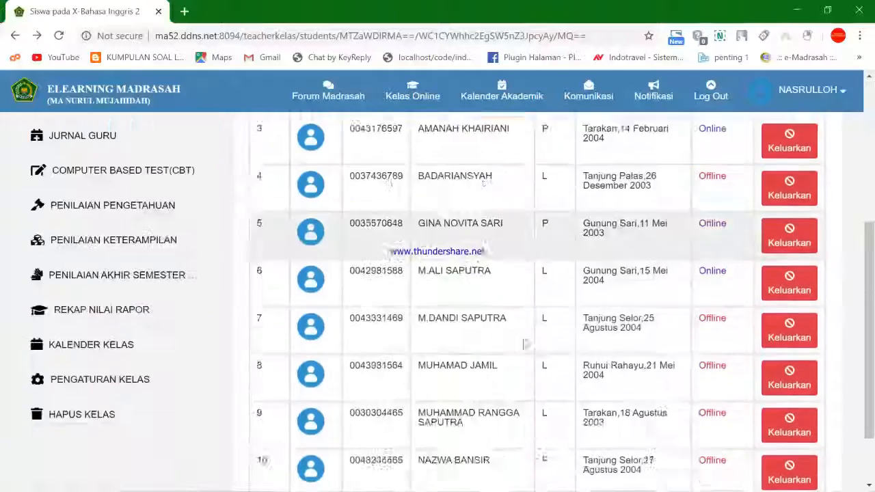
pyautogui.scroll(4, 394, 313)
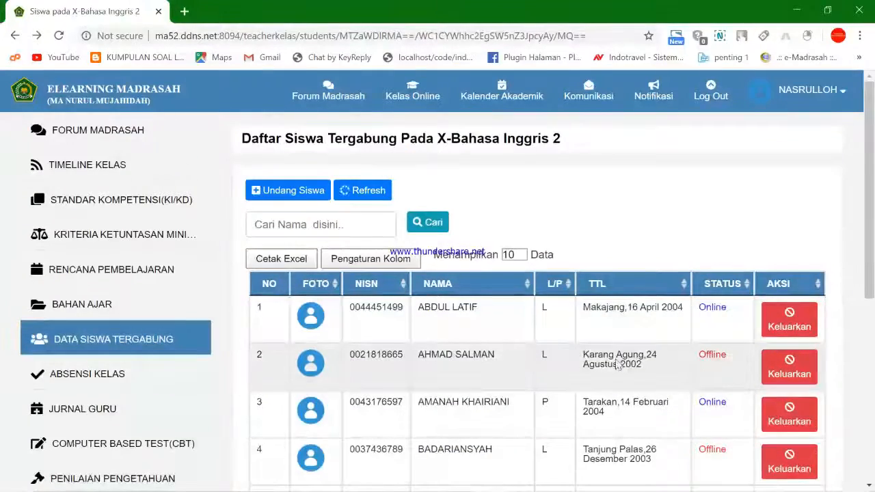
pyautogui.scroll(-1, 685, 425)
pyautogui.scroll(-3, 685, 410)
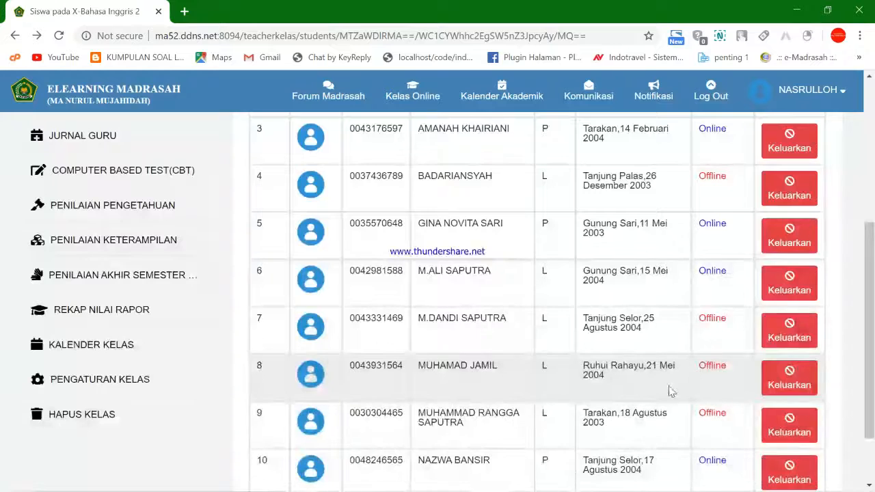
pyautogui.scroll(-2, 644, 345)
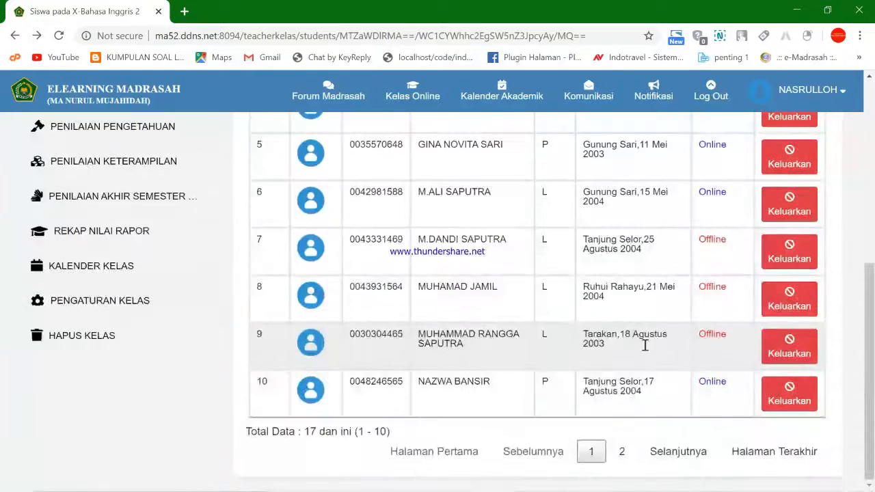
pyautogui.scroll(6, 644, 345)
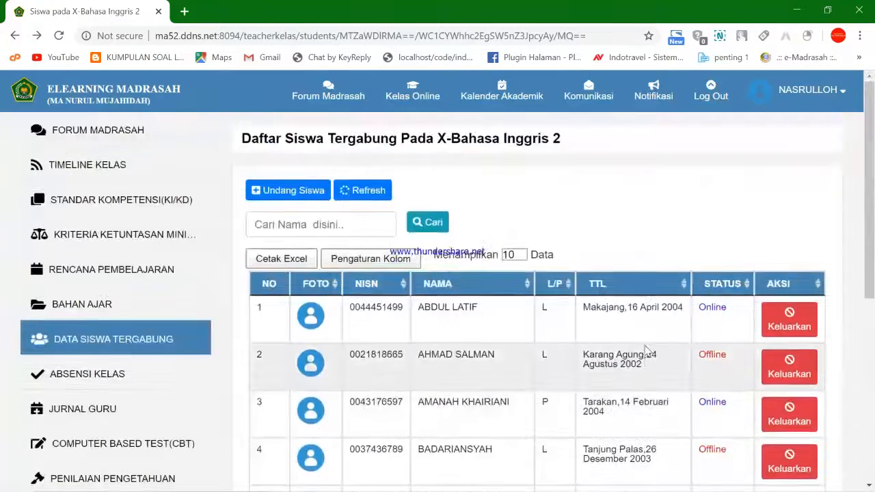
pyautogui.scroll(-4, 572, 359)
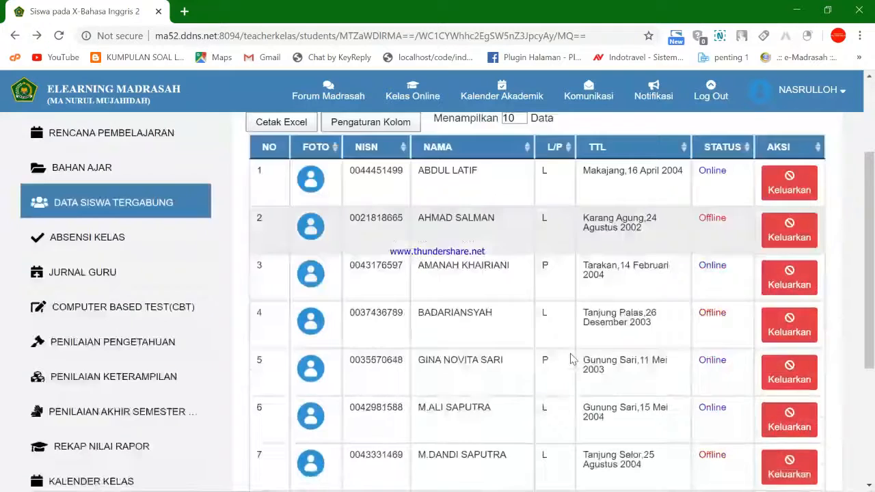
pyautogui.scroll(-2, 576, 347)
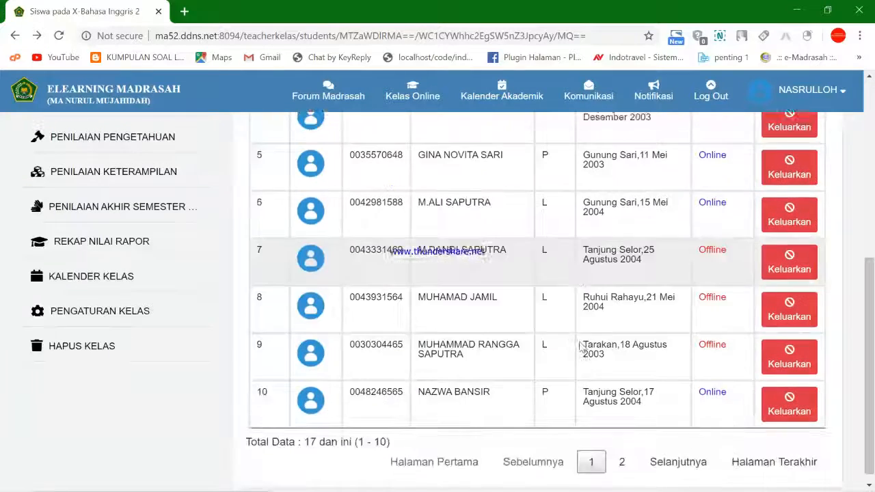
pyautogui.scroll(2, 576, 347)
pyautogui.scroll(5, 580, 346)
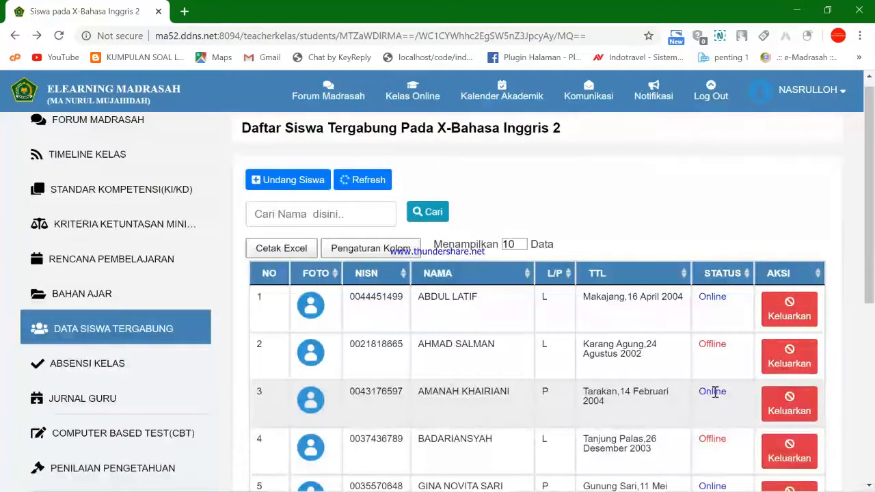
# - Start a new incident in the class's Jurnal Guru and set its Waktu to 2020-04-04
pyautogui.scroll(-3, 696, 409)
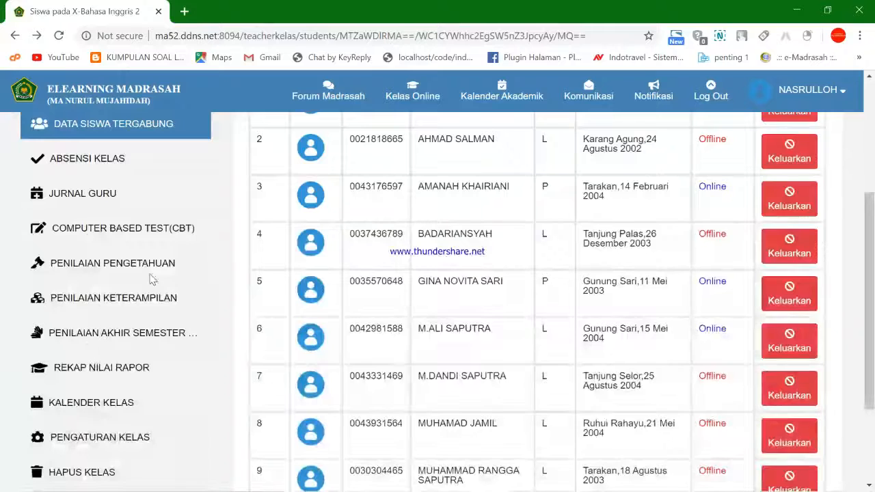
pyautogui.scroll(1, 88, 229)
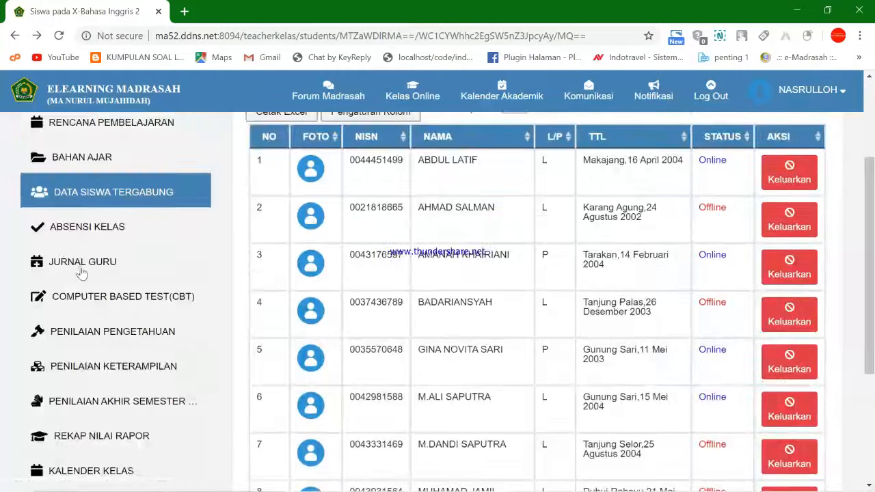
pyautogui.click(81, 270)
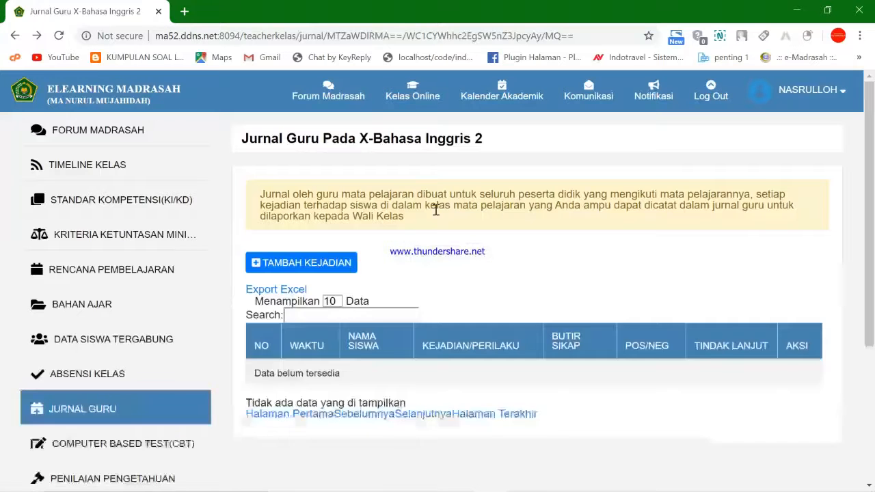
pyautogui.click(324, 265)
pyautogui.click(294, 133)
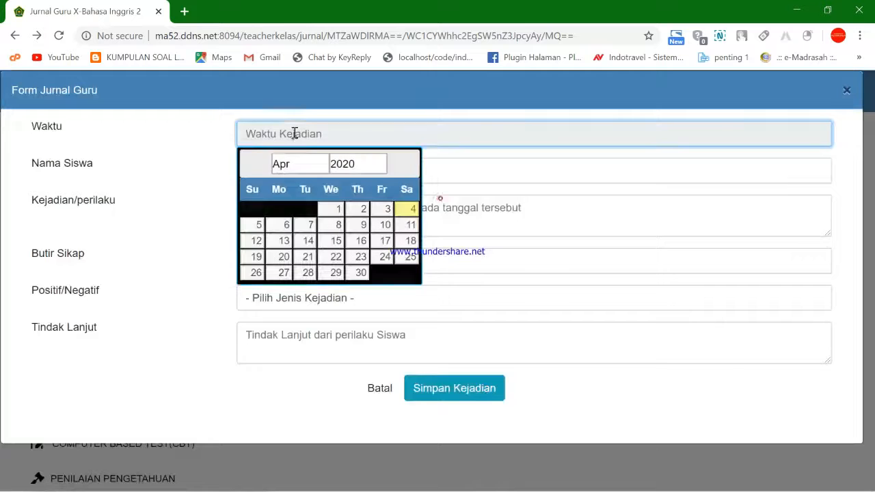
pyautogui.click(406, 208)
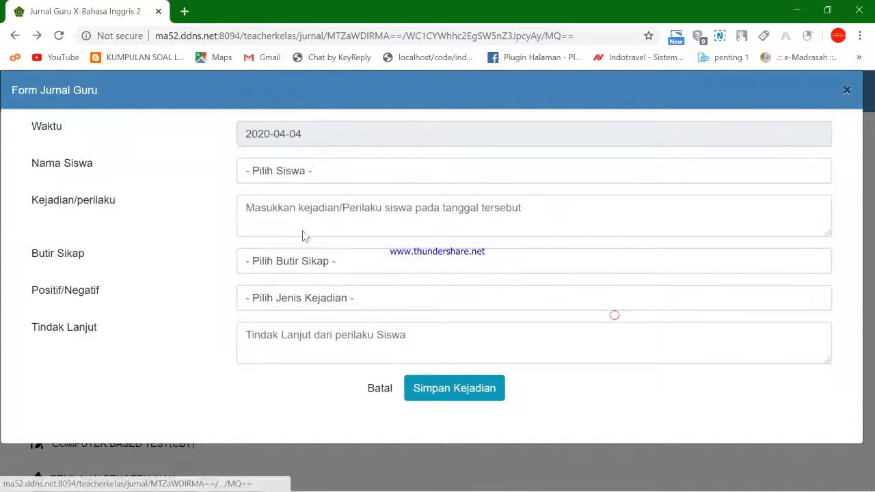
# - Choose the second listed student as Nama Siswa and enter "tidak mau mengerjakan tugas" as the Kejadian/perilaku
pyautogui.click(308, 176)
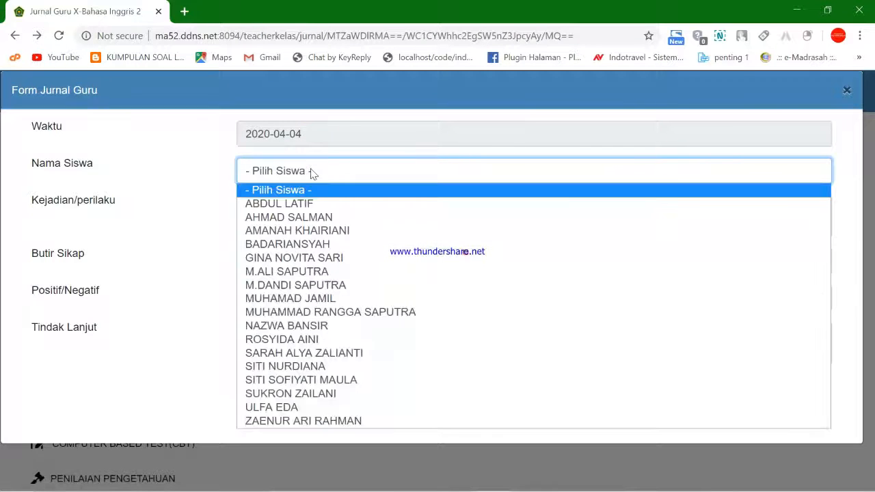
pyautogui.click(318, 216)
pyautogui.click(295, 215)
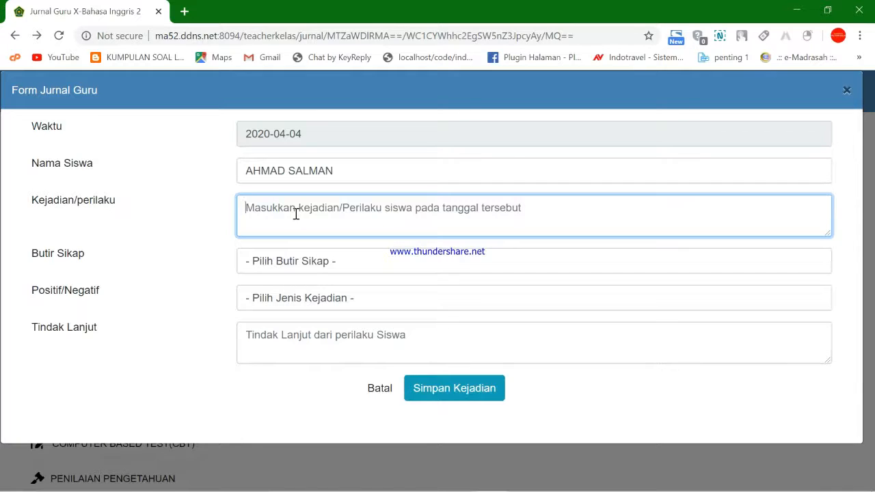
pyautogui.write('tidak mau mengerjakan tugas')
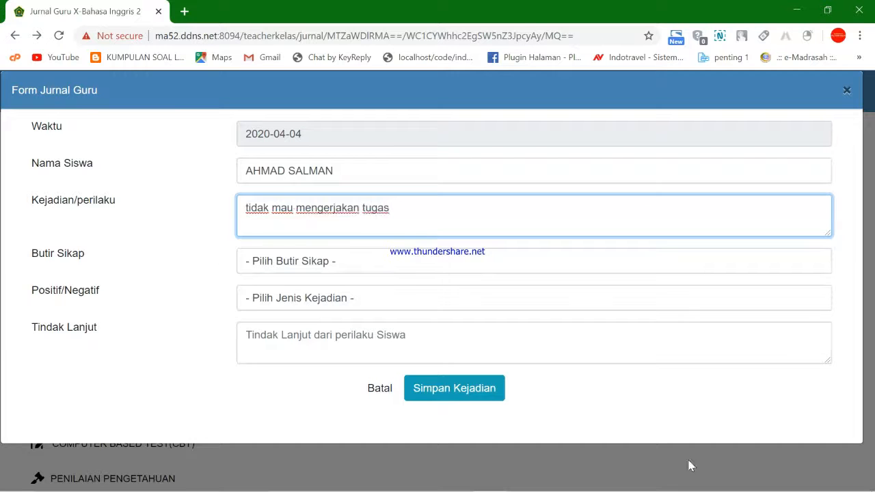
# - Classify the incident as Tanggung Jawab and Negatif (-), with "dilaporkan ke guru BK" as the Tindak Lanjut
pyautogui.click(298, 258)
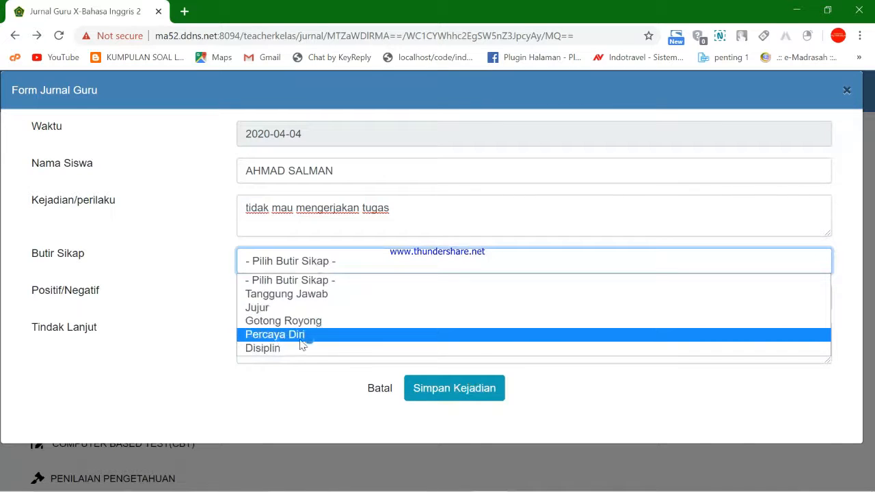
pyautogui.click(303, 295)
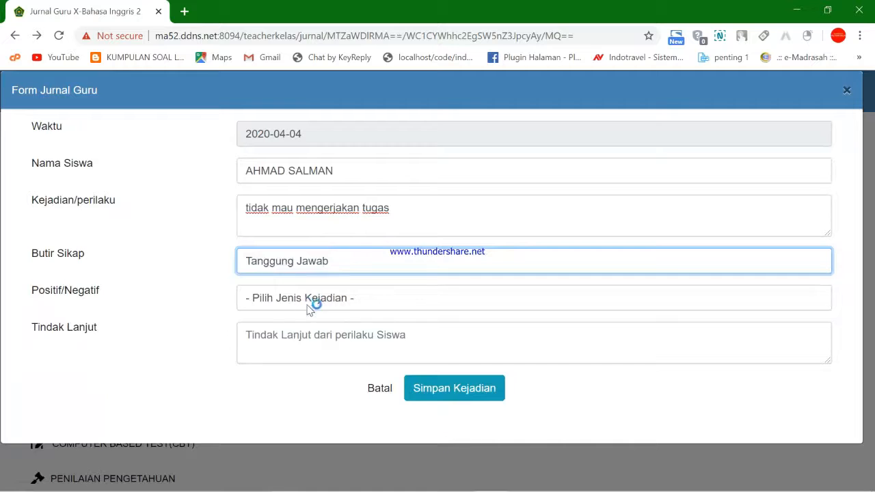
pyautogui.click(316, 303)
pyautogui.click(312, 345)
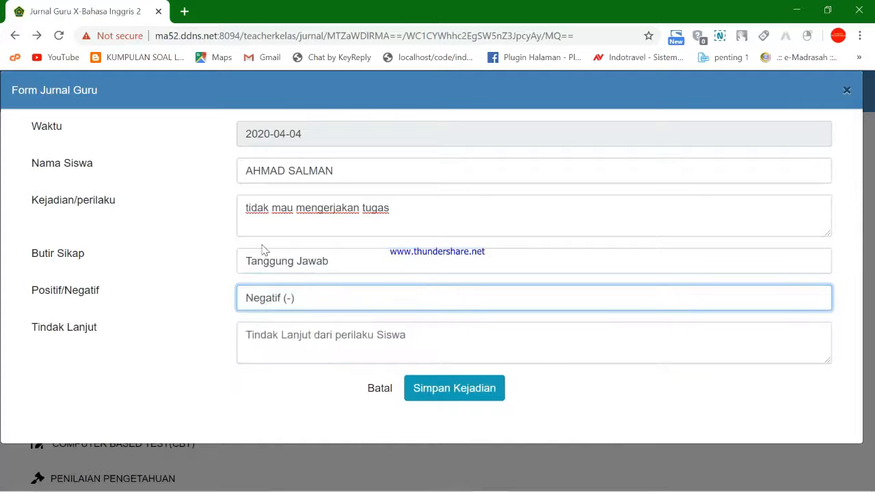
pyautogui.click(324, 341)
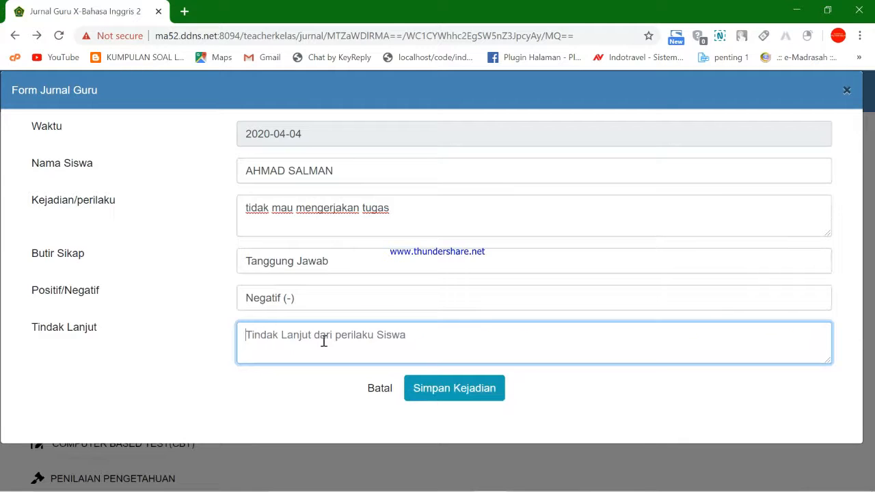
pyautogui.write('dilaporkan ke guru BK')
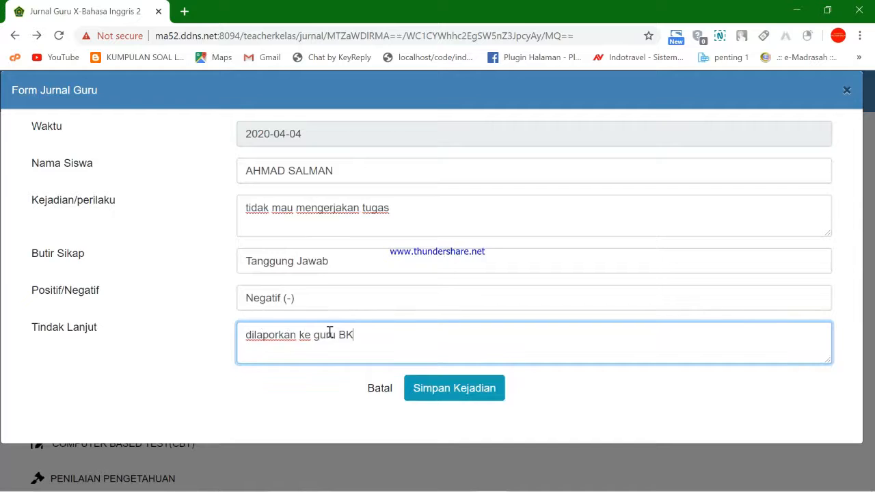
# - Save the incident to Jurnal Guru and check its entry in the journal table
pyautogui.click(477, 390)
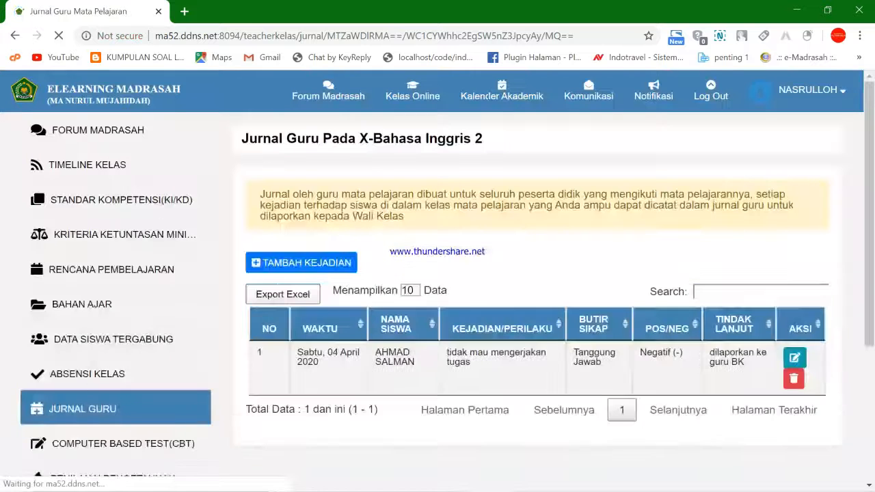
pyautogui.scroll(-1, 148, 428)
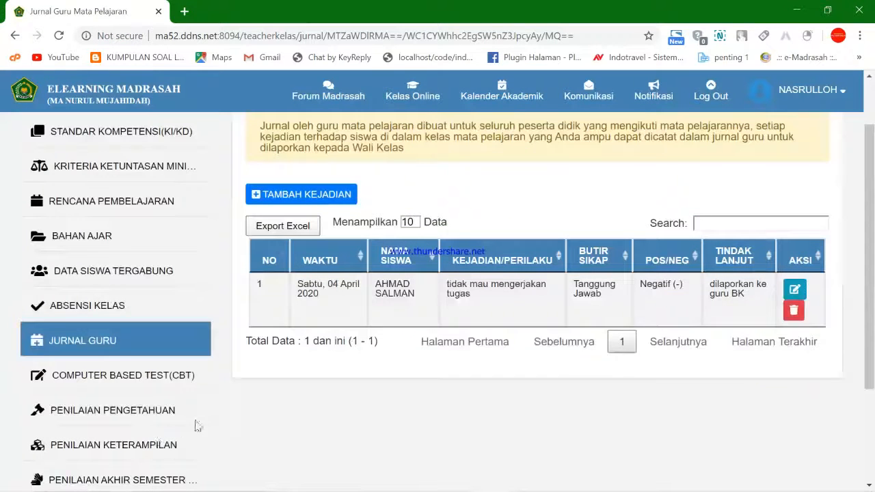
pyautogui.scroll(-2, 232, 373)
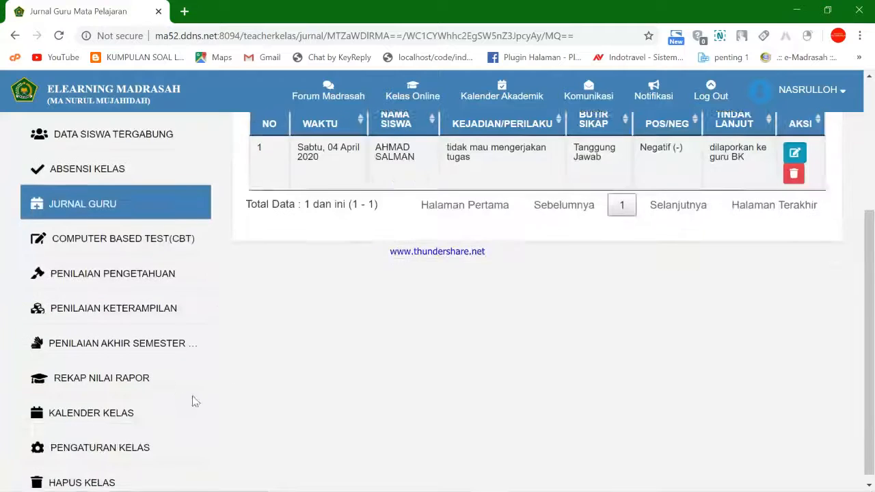
pyautogui.scroll(3, 98, 257)
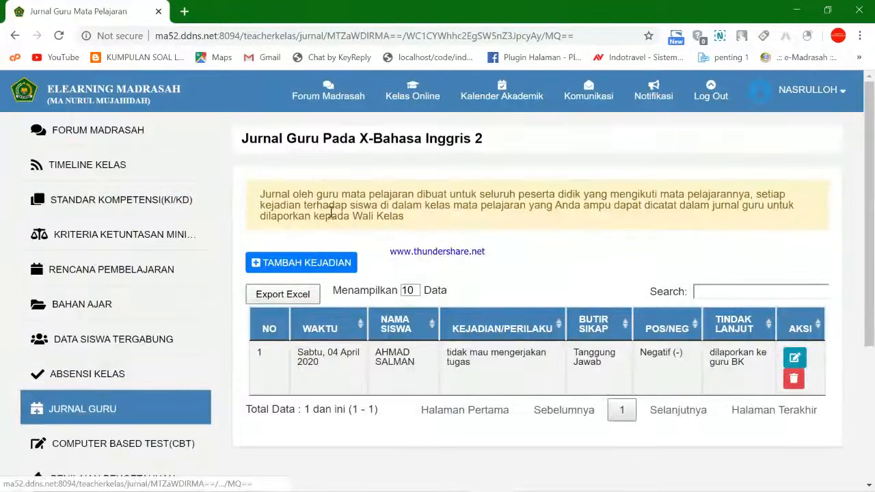
# - Look through X-Bahasa Inggris 2's class features, from Forum Madrasah and Timeline Kelas to the assessments, Rekap Nilai Rapor and Pengaturan Kelas
pyautogui.scroll(-3, 231, 333)
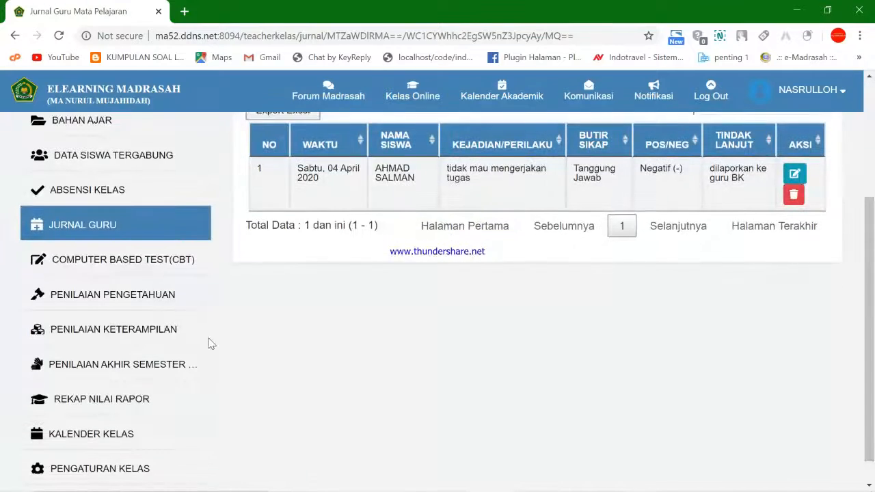
pyautogui.scroll(3, 239, 381)
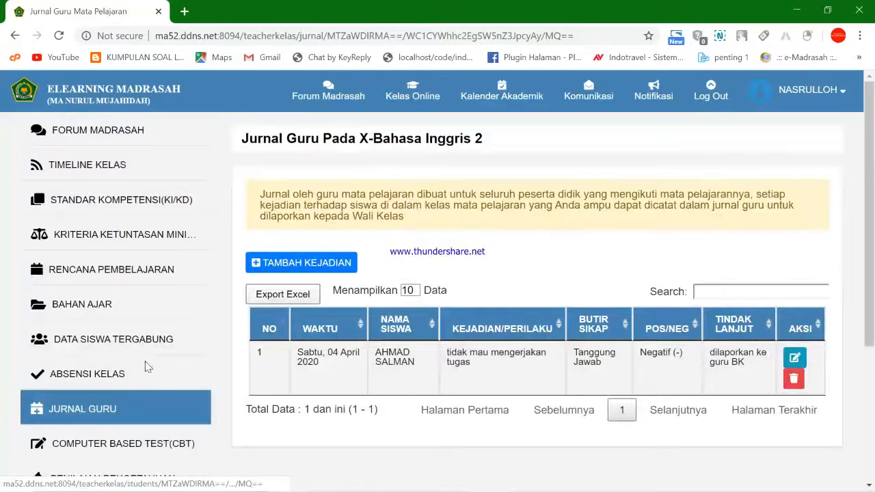
pyautogui.scroll(-2, 166, 390)
pyautogui.scroll(-1, 166, 390)
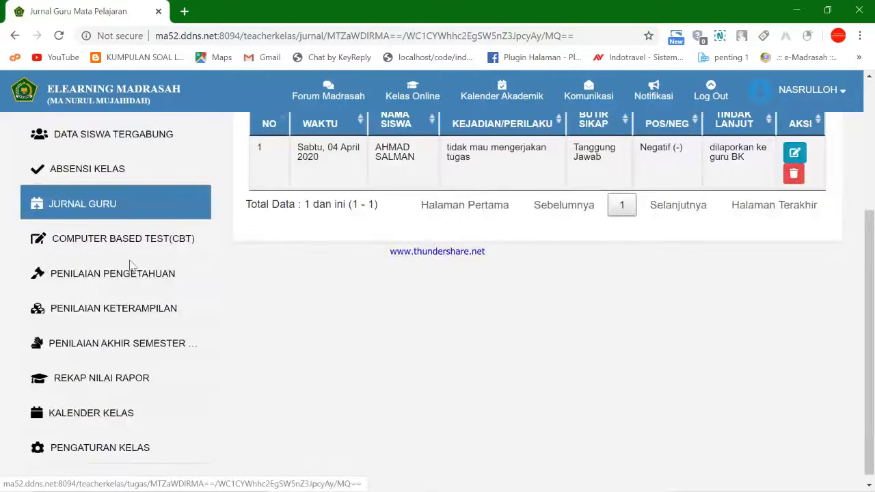
pyautogui.scroll(2, 114, 251)
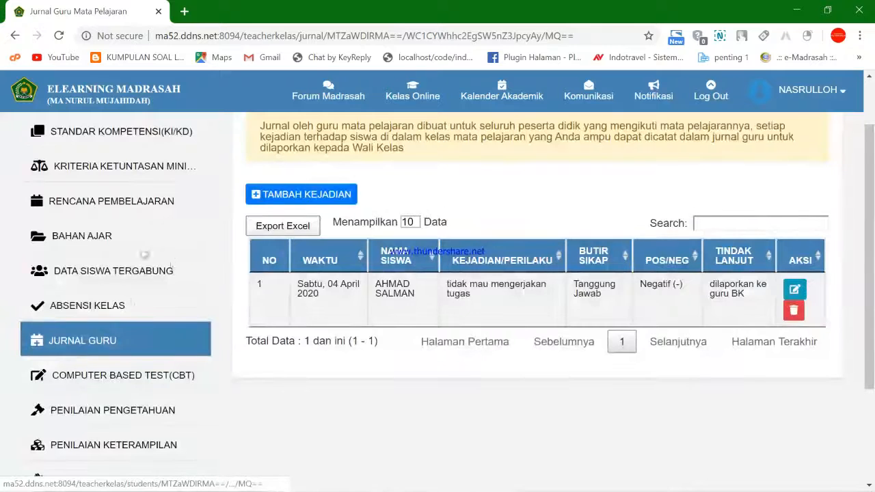
pyautogui.scroll(1, 204, 280)
pyautogui.scroll(-1, 205, 280)
pyautogui.scroll(1, 199, 287)
pyautogui.click(412, 96)
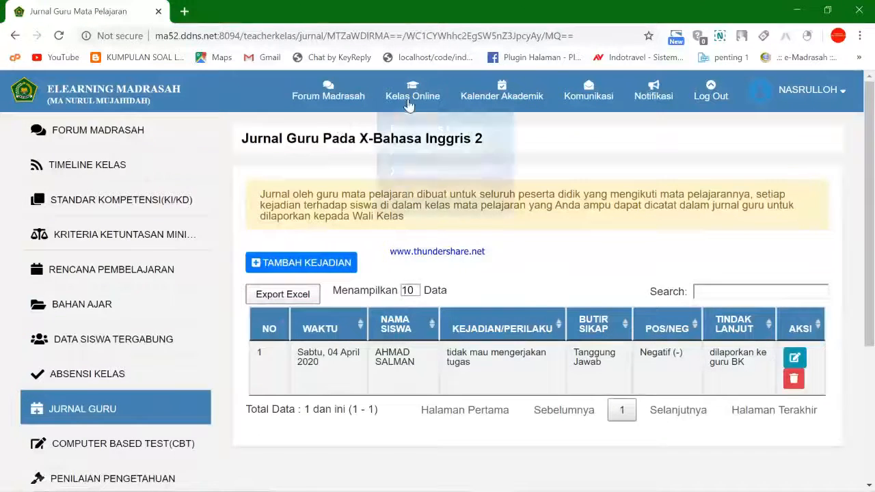
pyautogui.scroll(-1, 191, 318)
pyautogui.scroll(1, 162, 340)
pyautogui.moveTo(387, 104)
pyautogui.scroll(-2, 117, 336)
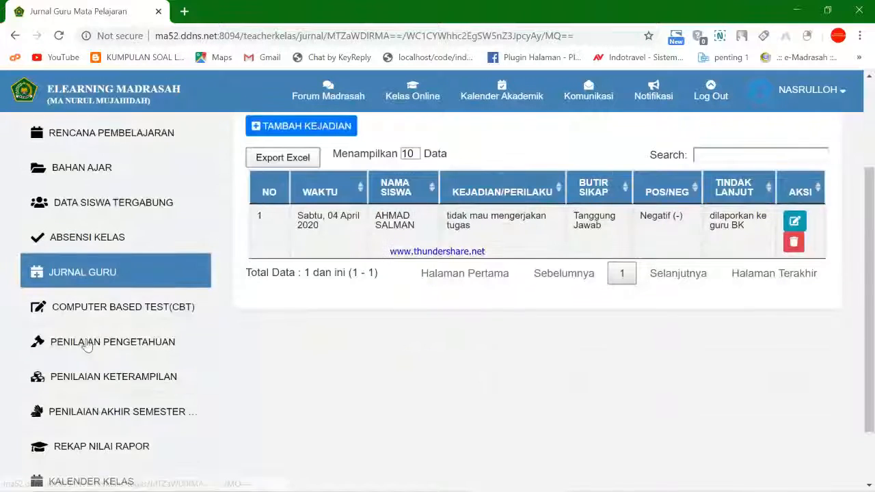
pyautogui.scroll(-1, 118, 360)
pyautogui.scroll(3, 123, 362)
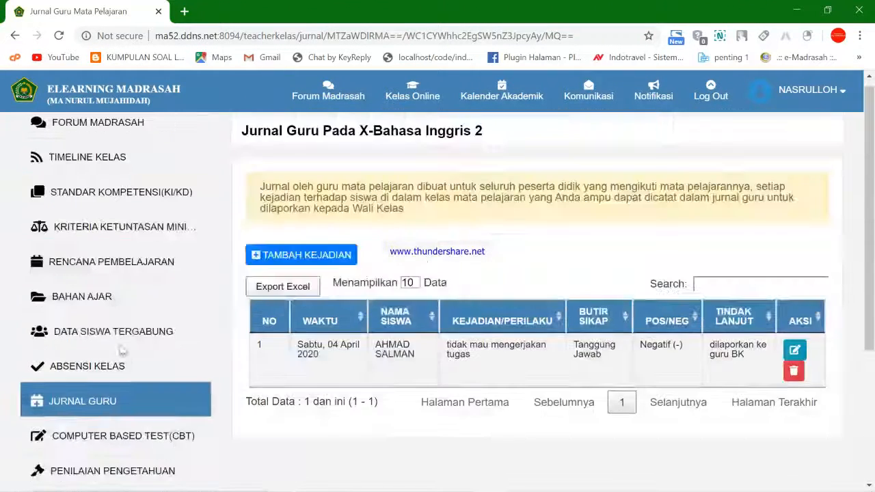
pyautogui.scroll(-2, 114, 286)
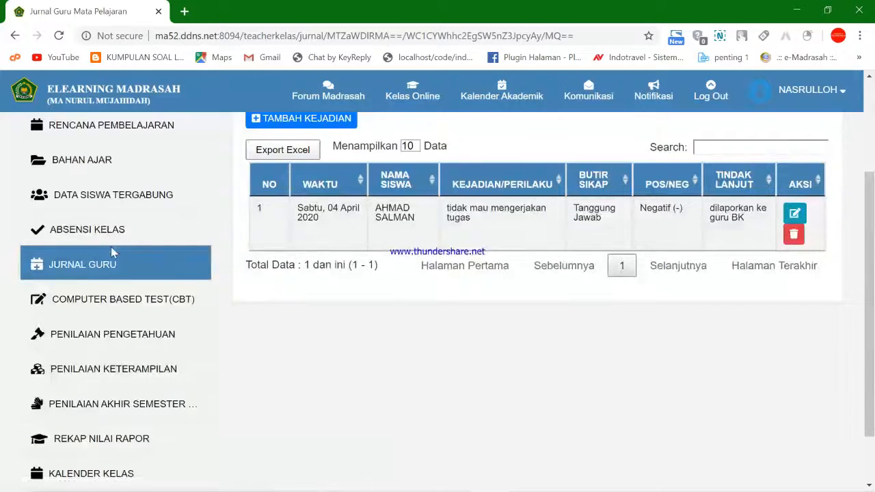
pyautogui.scroll(2, 162, 271)
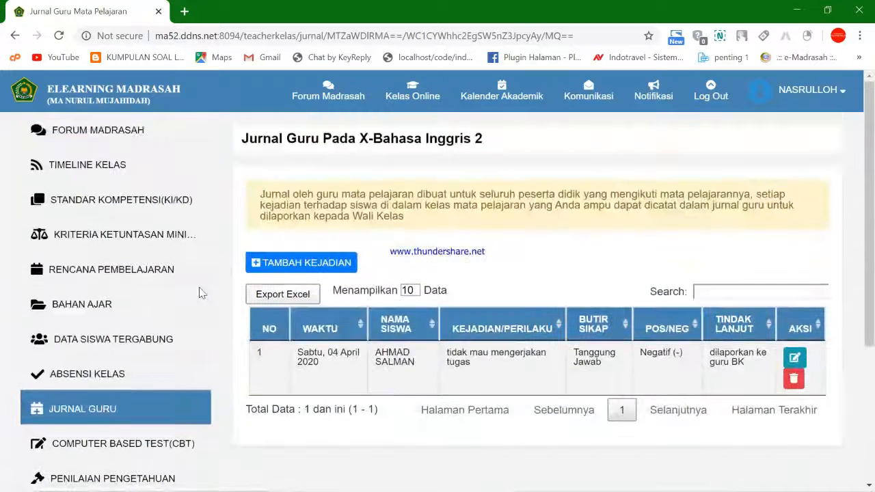
# - Open the X-Bahasa Inggris 2 online class timeline and skip its welcome tour
pyautogui.click(405, 89)
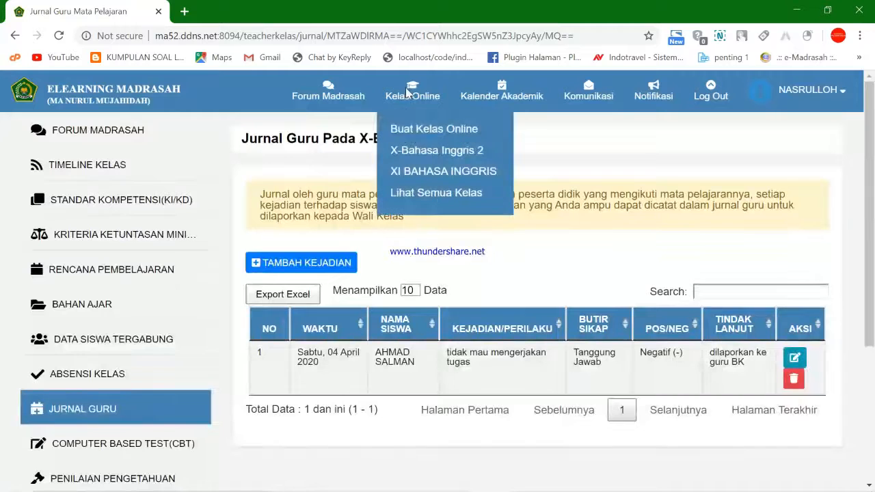
pyautogui.click(424, 159)
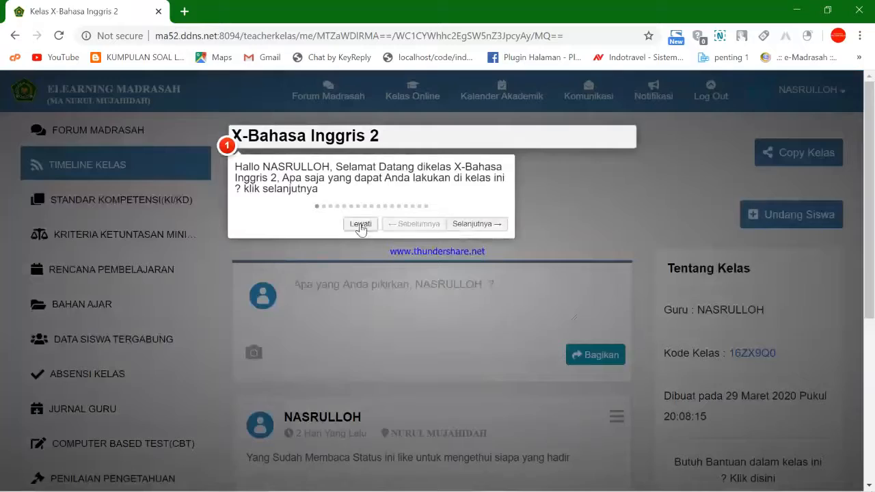
pyautogui.click(360, 225)
# - Switch to the XI BAHASA INGGRIS online class and skip its welcome tour
pyautogui.click(422, 86)
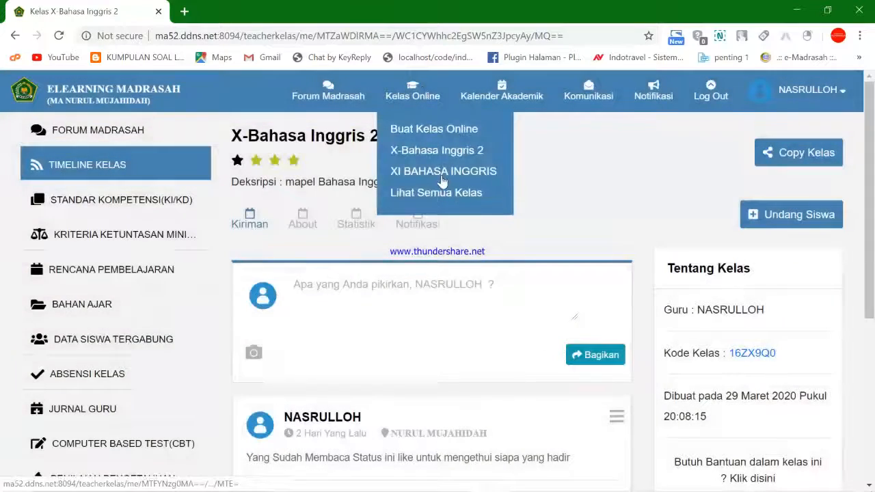
pyautogui.click(415, 174)
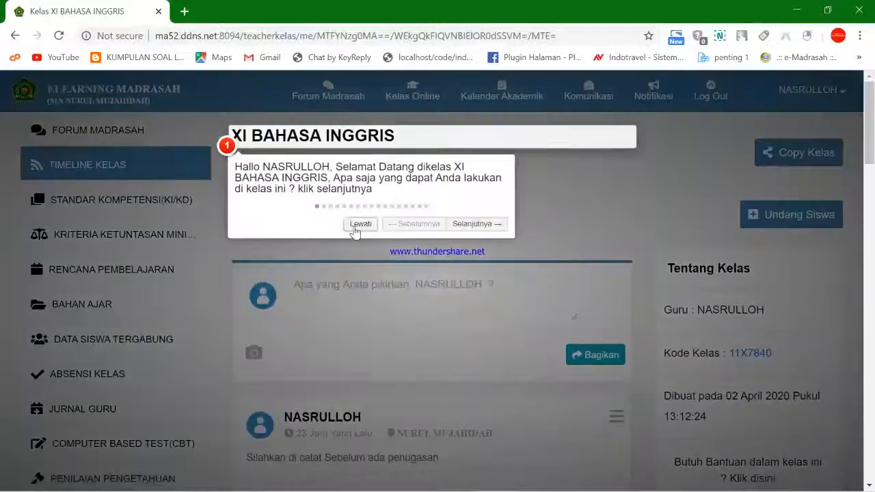
pyautogui.click(361, 225)
# - Examine the XI BAHASA INGGRIS timeline posts, including the Expressing of Asking and Giving Opinion material and the attendance post
pyautogui.scroll(-3, 483, 253)
pyautogui.scroll(1, 483, 253)
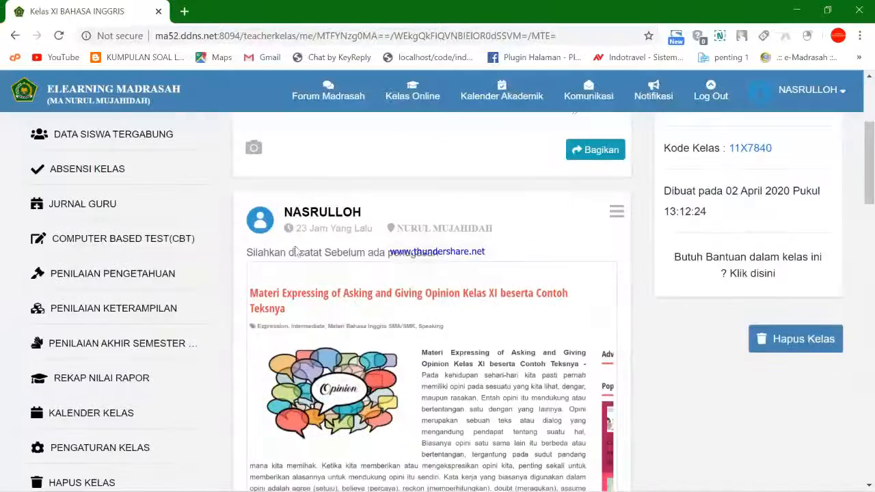
pyautogui.scroll(-20, 483, 254)
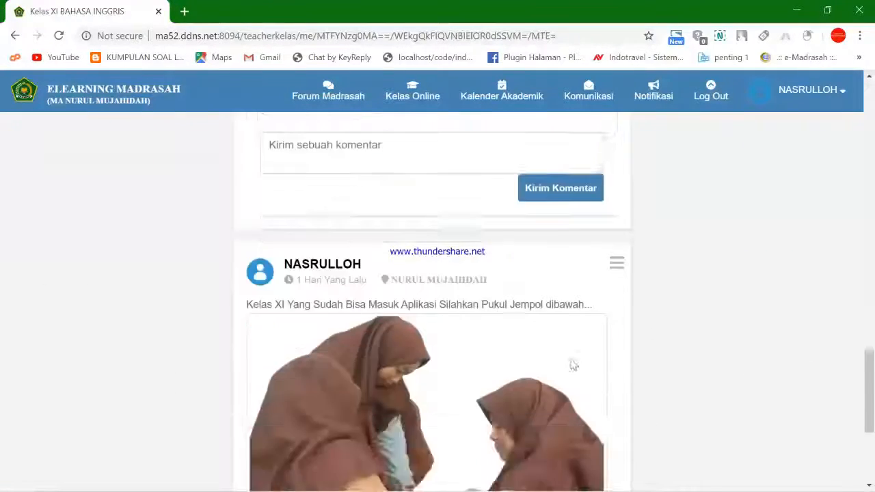
pyautogui.scroll(3, 375, 332)
pyautogui.scroll(15, 430, 290)
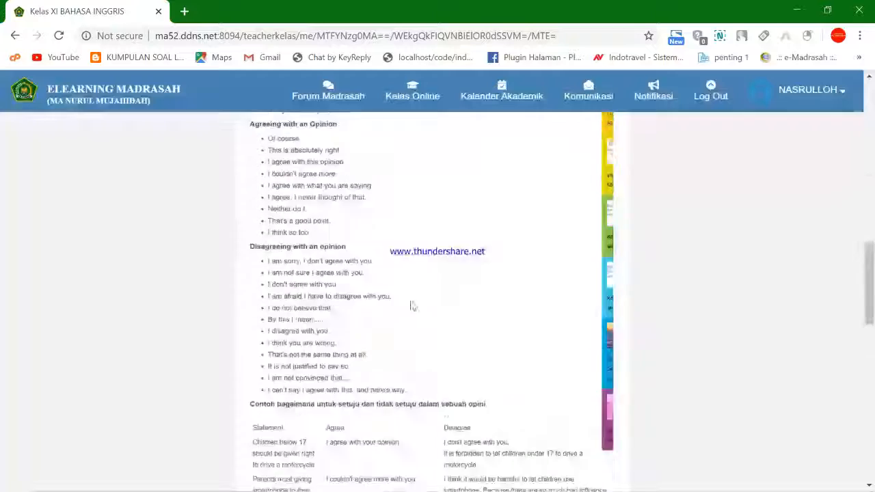
pyautogui.scroll(-4, 457, 316)
pyautogui.scroll(4, 430, 353)
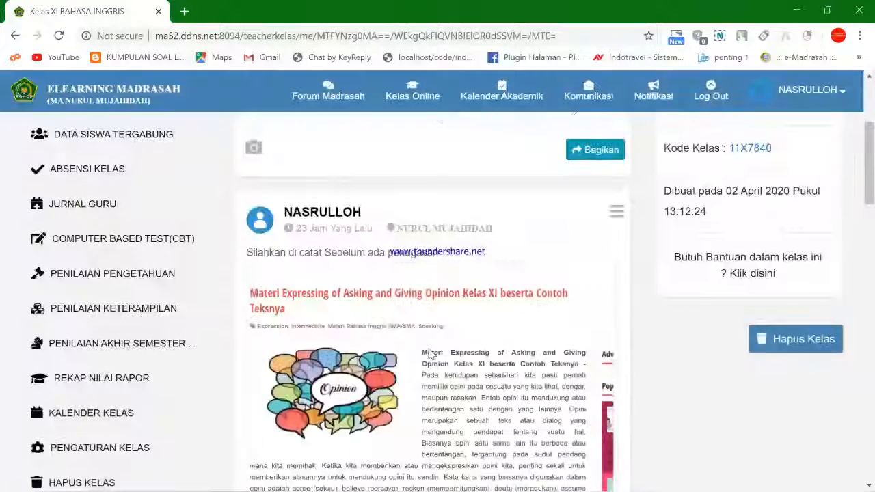
pyautogui.scroll(2, 410, 345)
pyautogui.scroll(-3, 403, 343)
pyautogui.scroll(3, 400, 342)
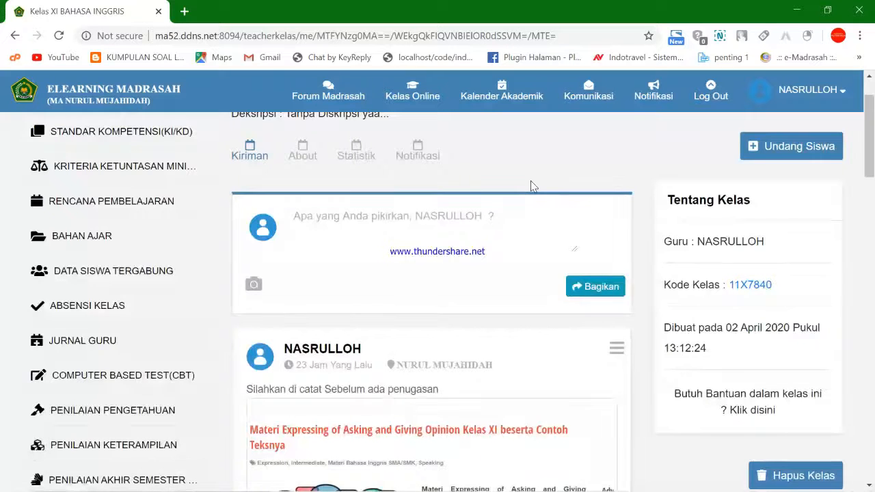
pyautogui.scroll(-5, 308, 292)
pyautogui.scroll(5, 307, 292)
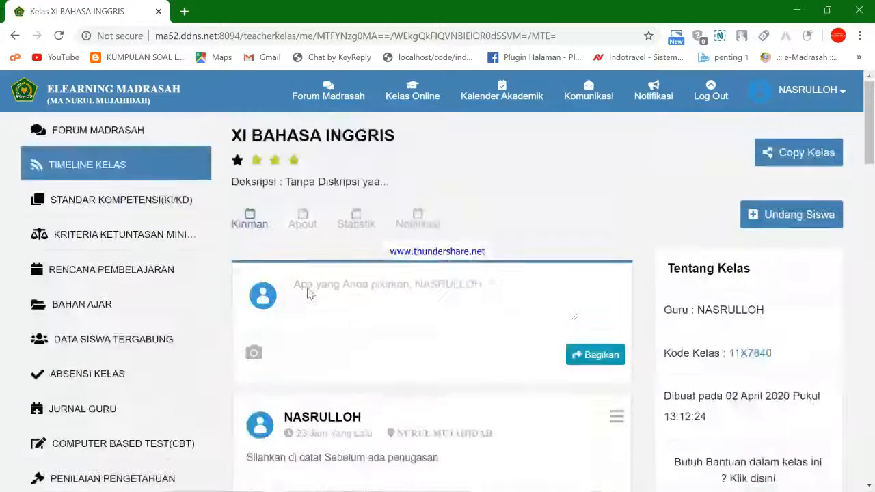
pyautogui.scroll(-5, 309, 289)
pyautogui.scroll(5, 309, 289)
pyautogui.scroll(-4, 311, 293)
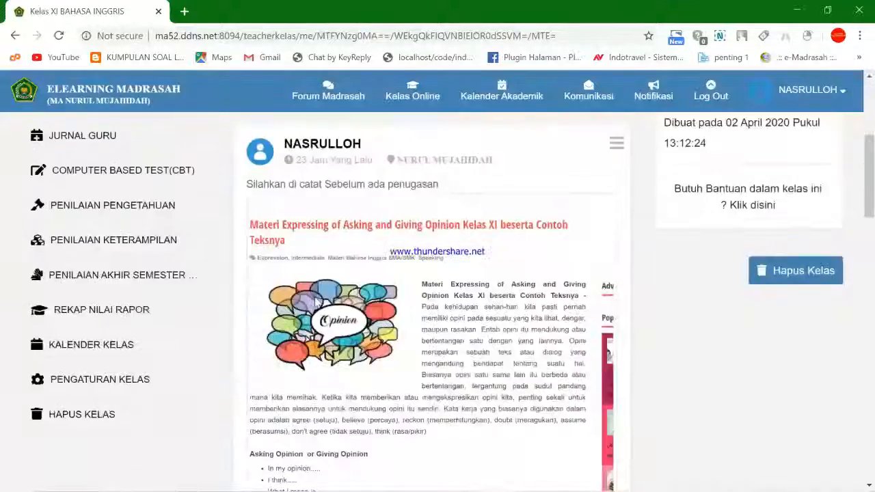
pyautogui.scroll(-10, 360, 328)
pyautogui.scroll(13, 369, 334)
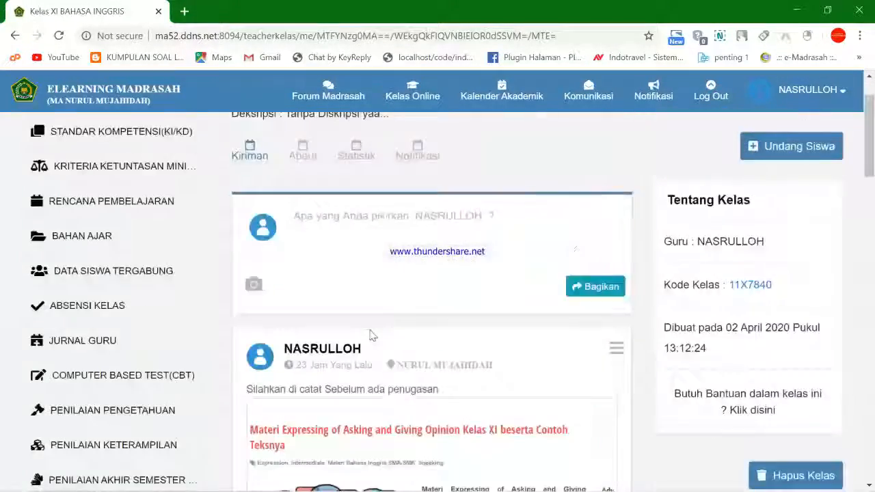
pyautogui.scroll(1, 369, 335)
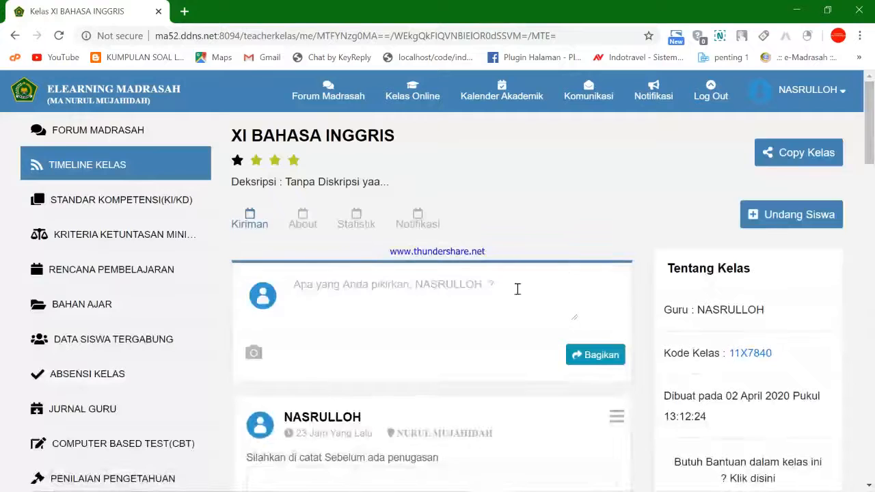